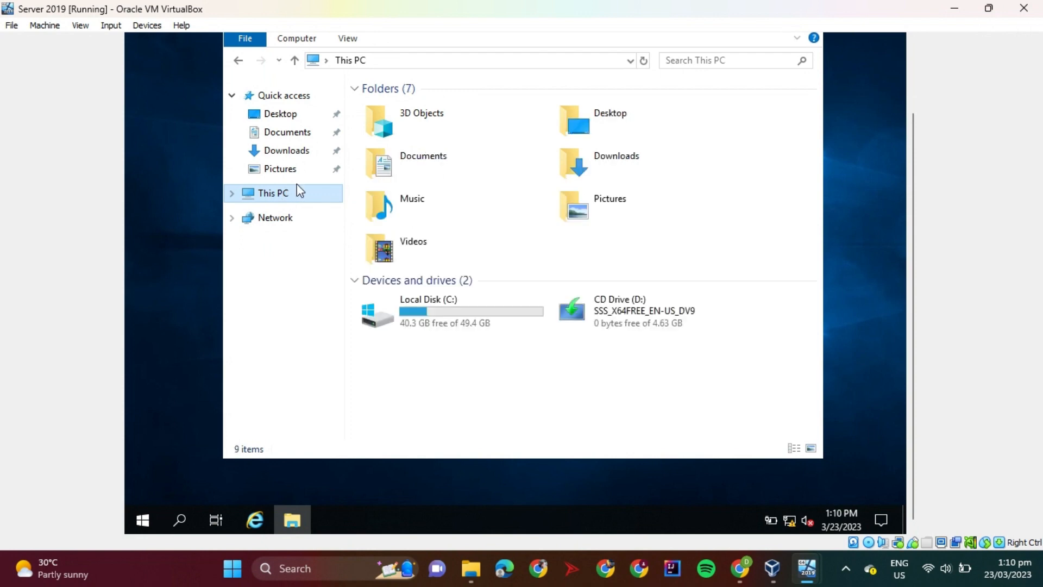
Rename the server computer to NelleServer in its system properties and restart it to apply the change
right_click(492, 374)
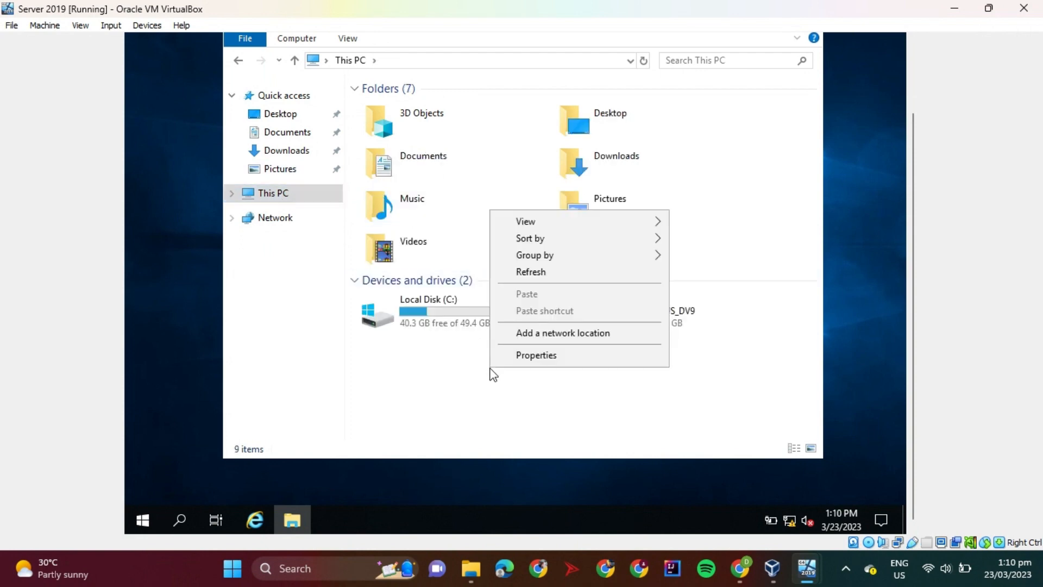
click(525, 354)
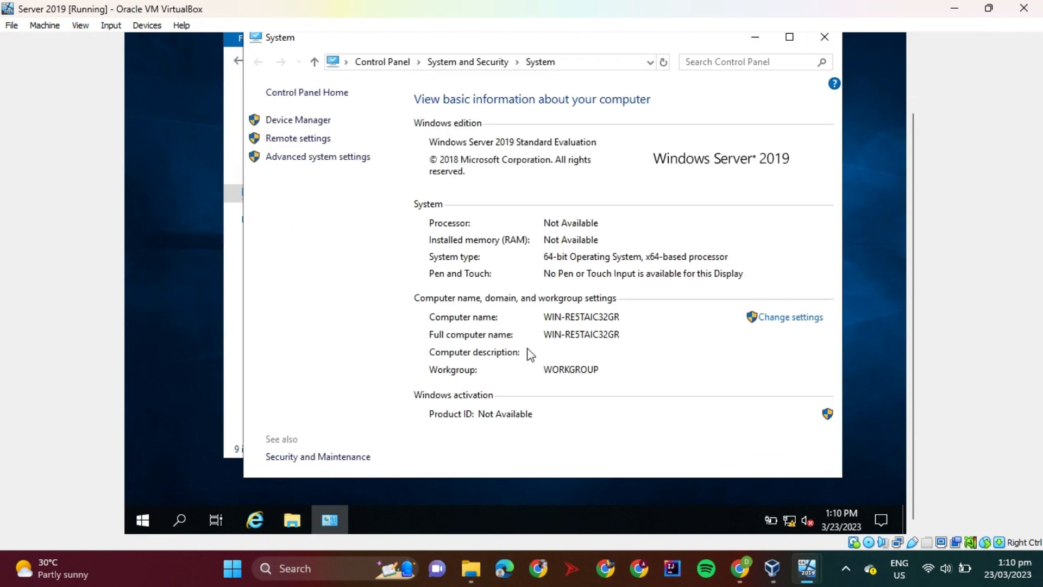
click(775, 320)
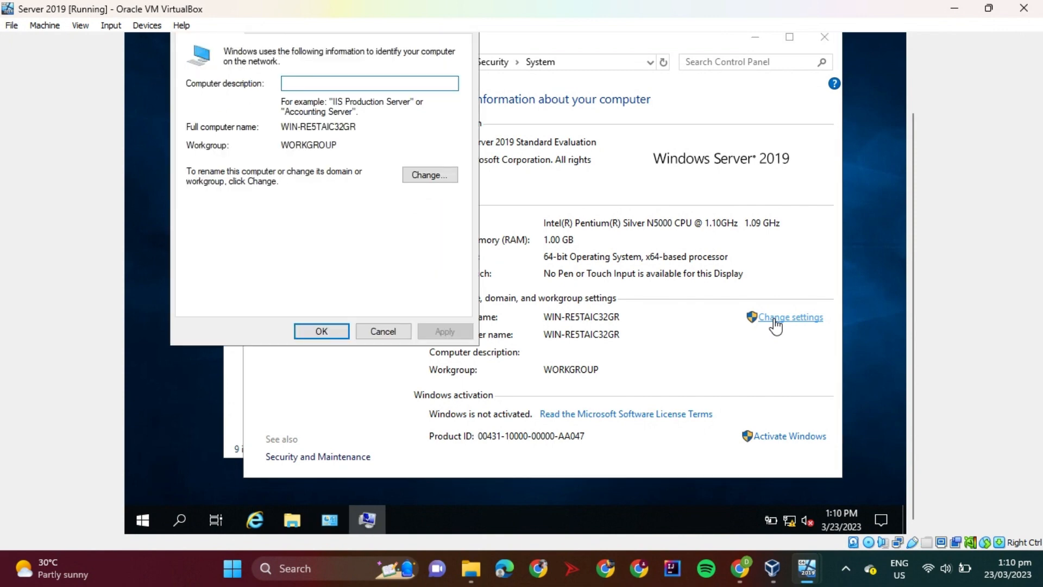
click(429, 176)
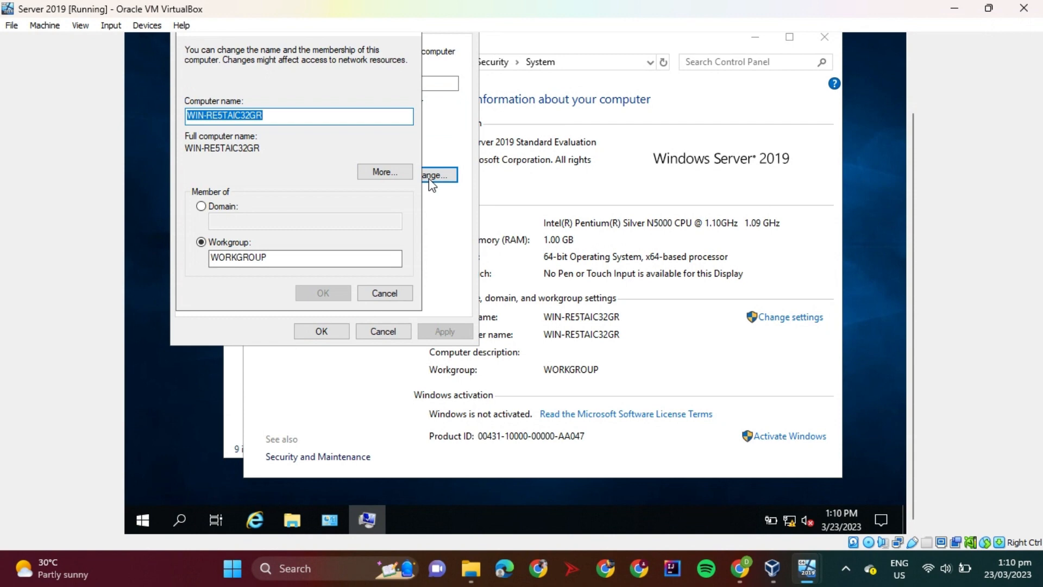
key(BackSpace)
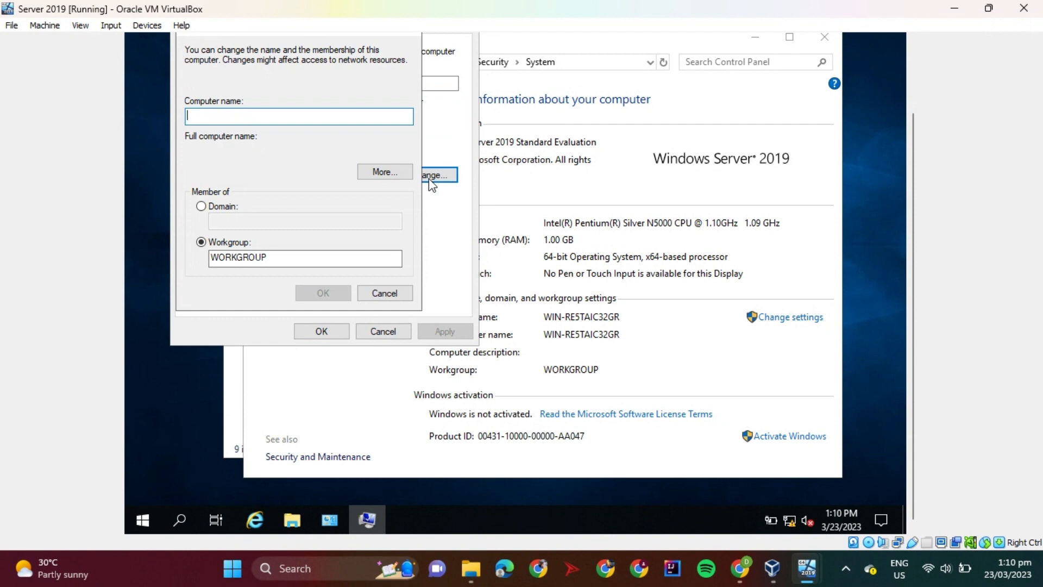
text(N)
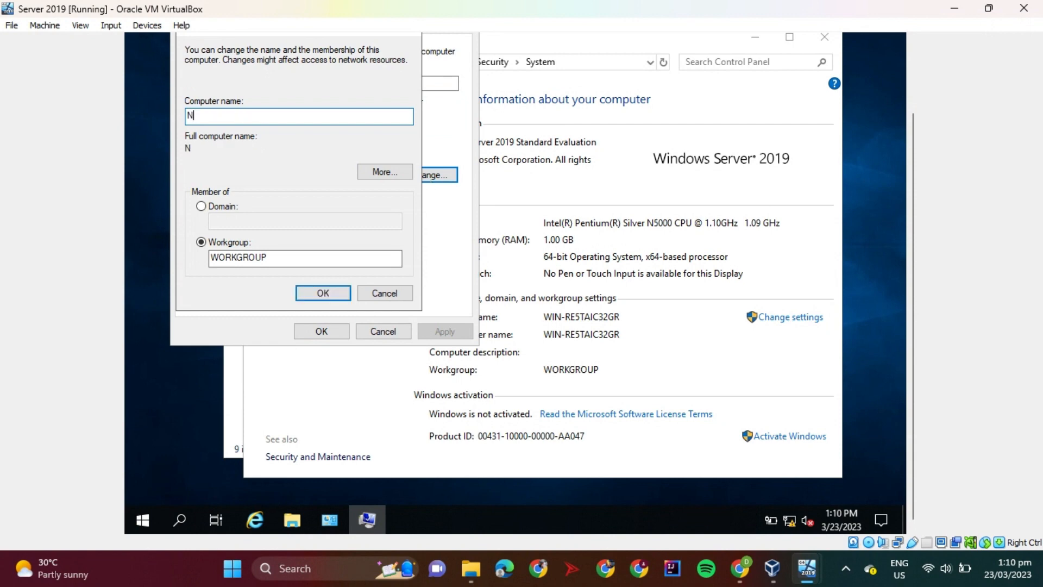
text(elleServer)
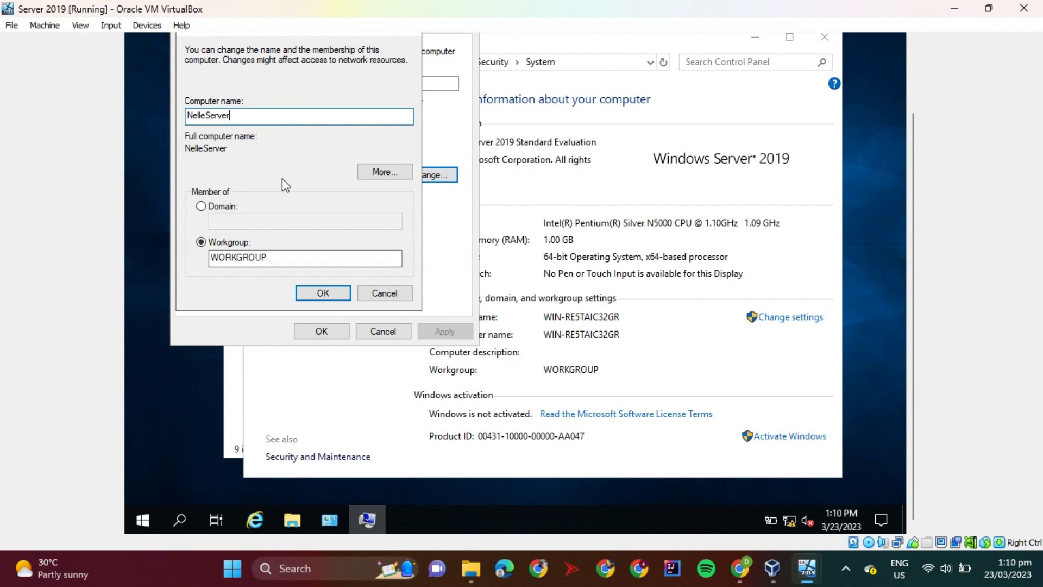
click(322, 294)
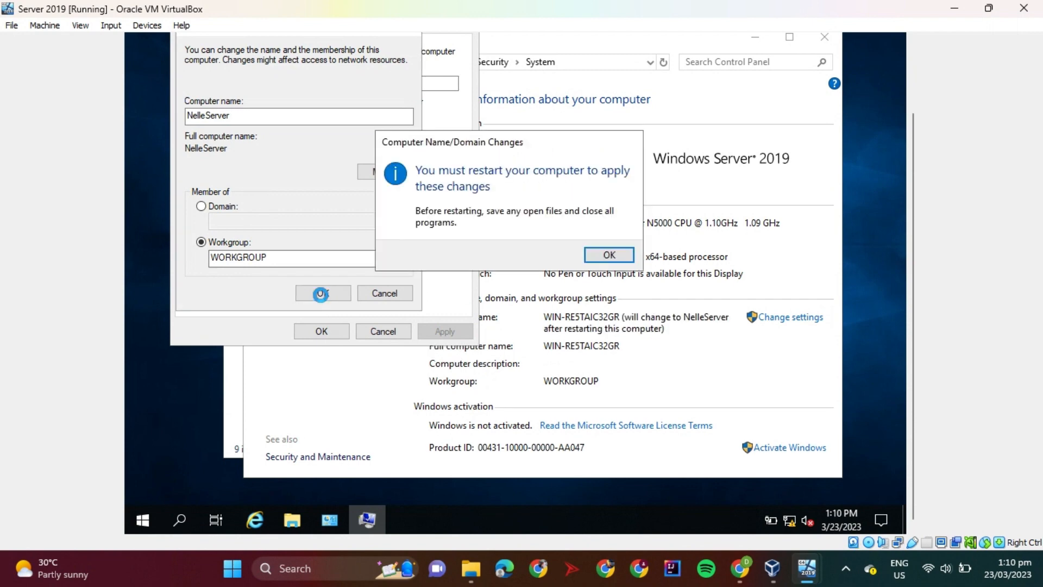
click(628, 258)
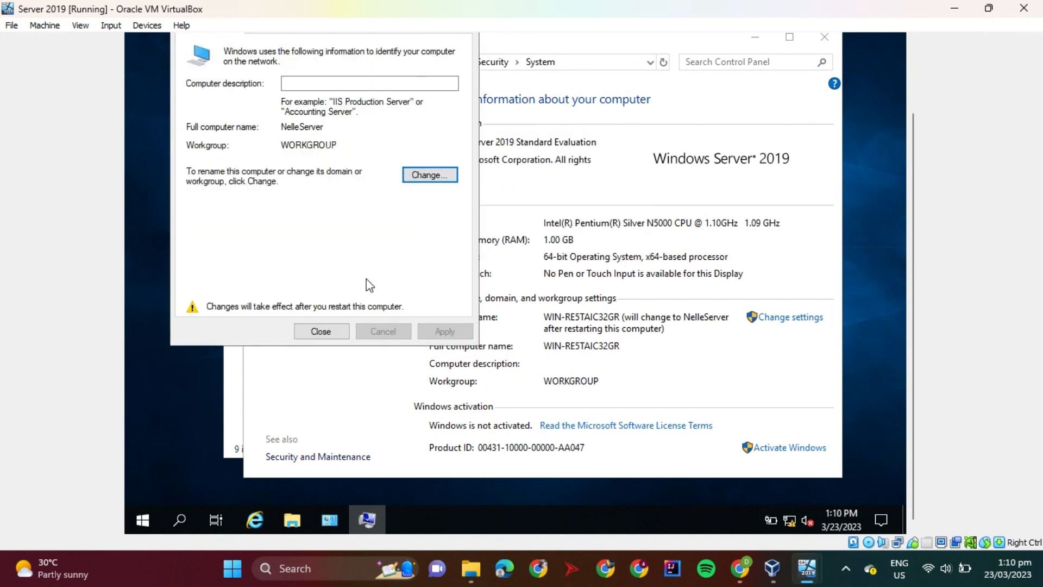
click(331, 335)
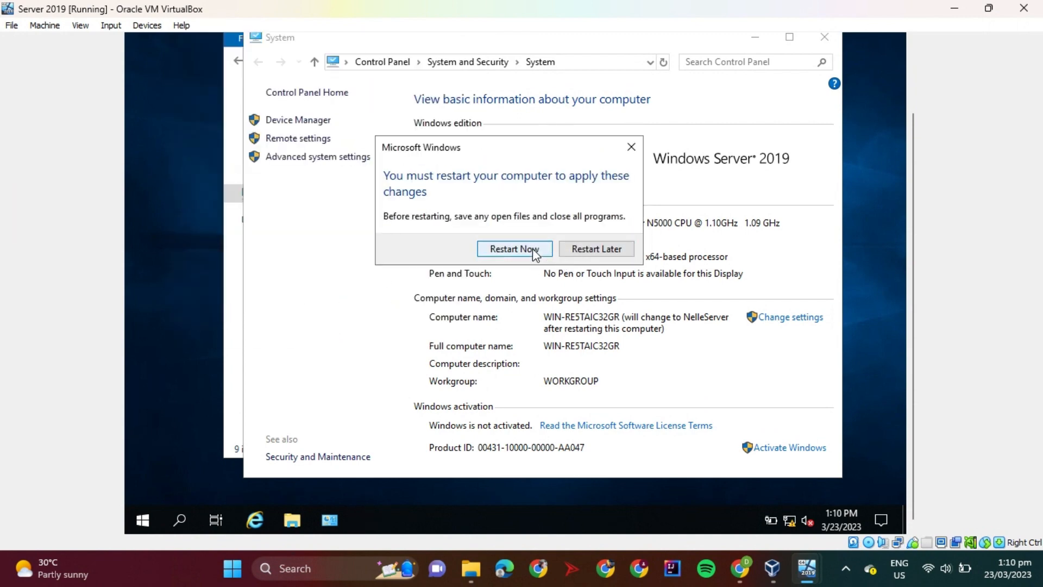
click(531, 248)
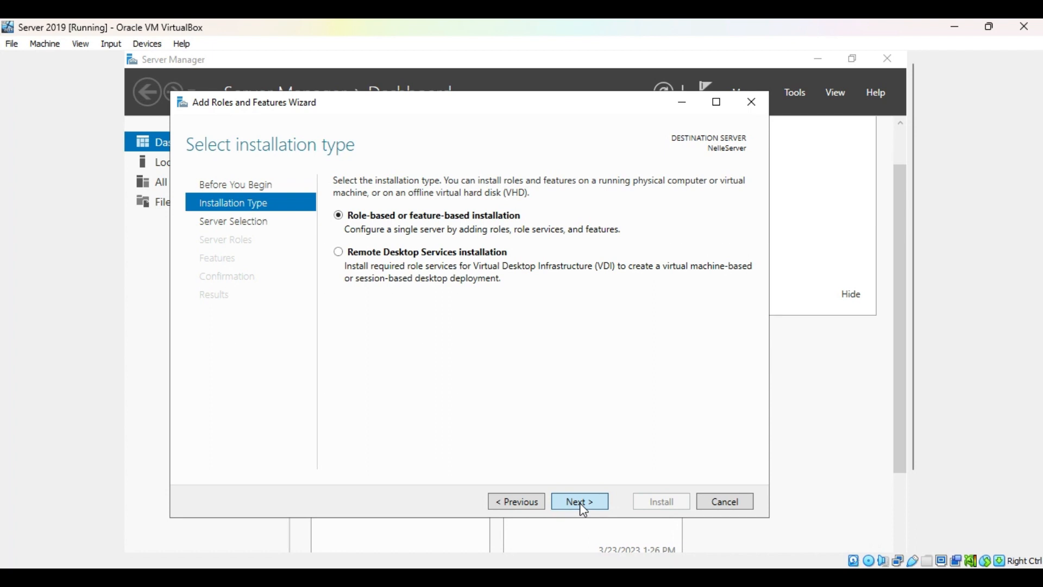
Choose a role-based installation on NelleServer and add the Active Directory Domain Services role with its required features
click(579, 501)
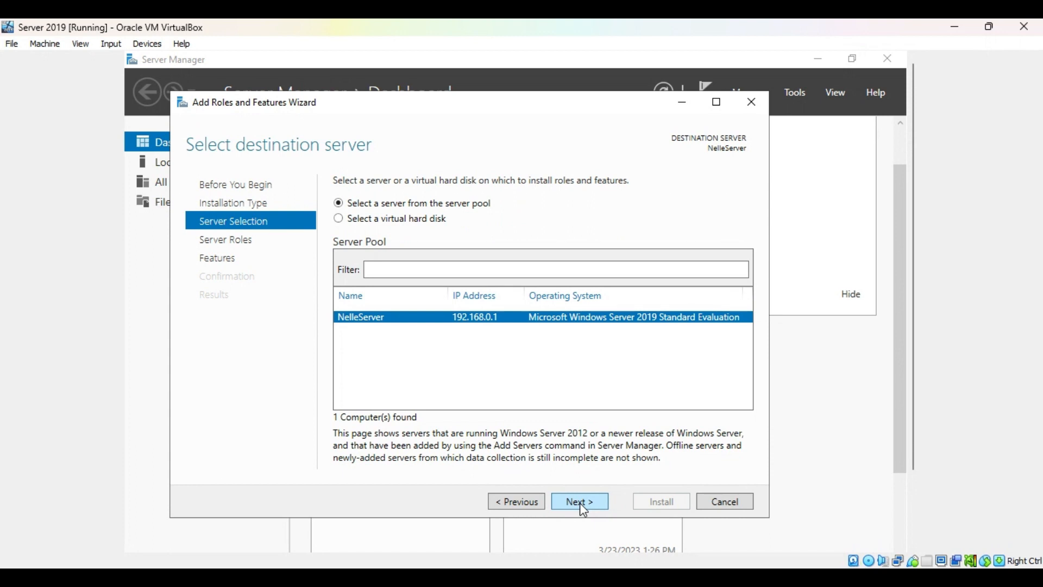
click(578, 501)
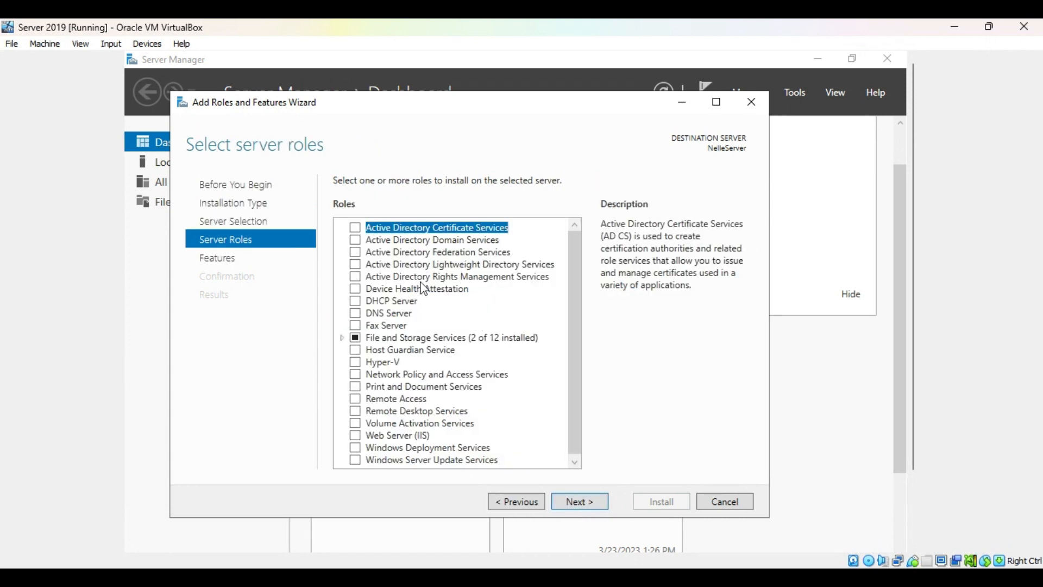
click(355, 239)
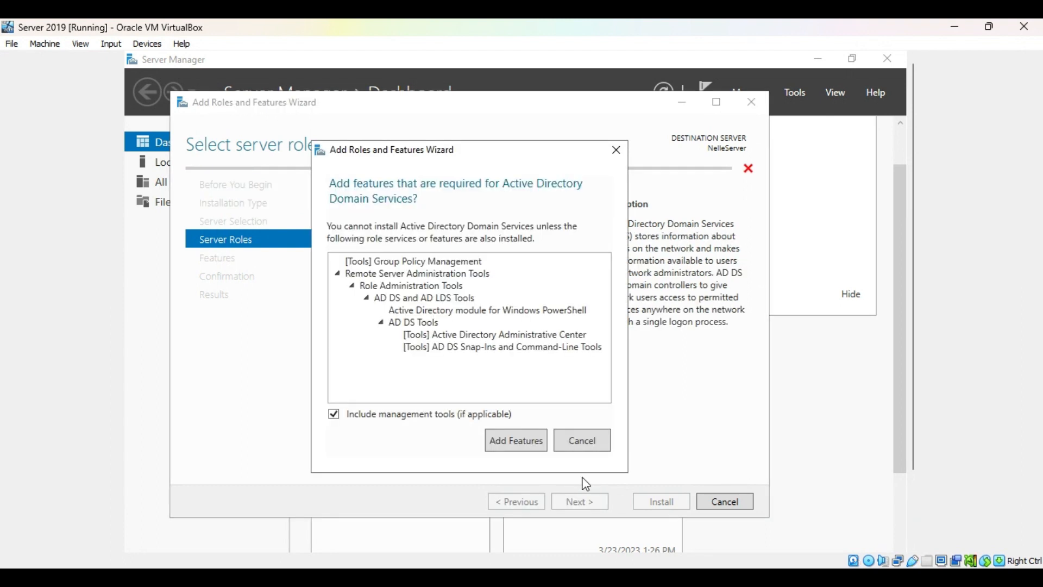
click(516, 441)
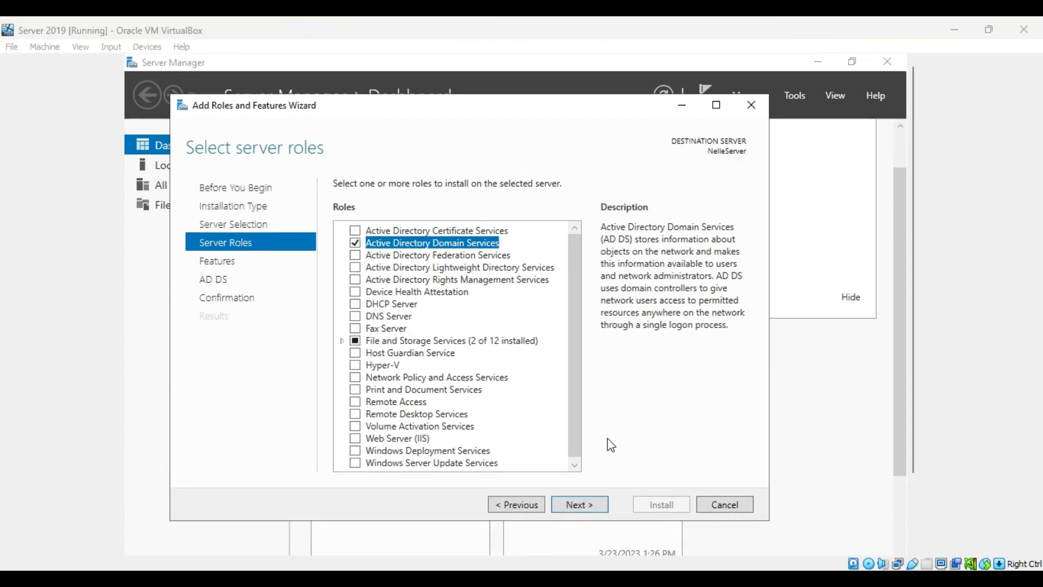
Keep the default features and install the Active Directory Domain Services role
click(587, 506)
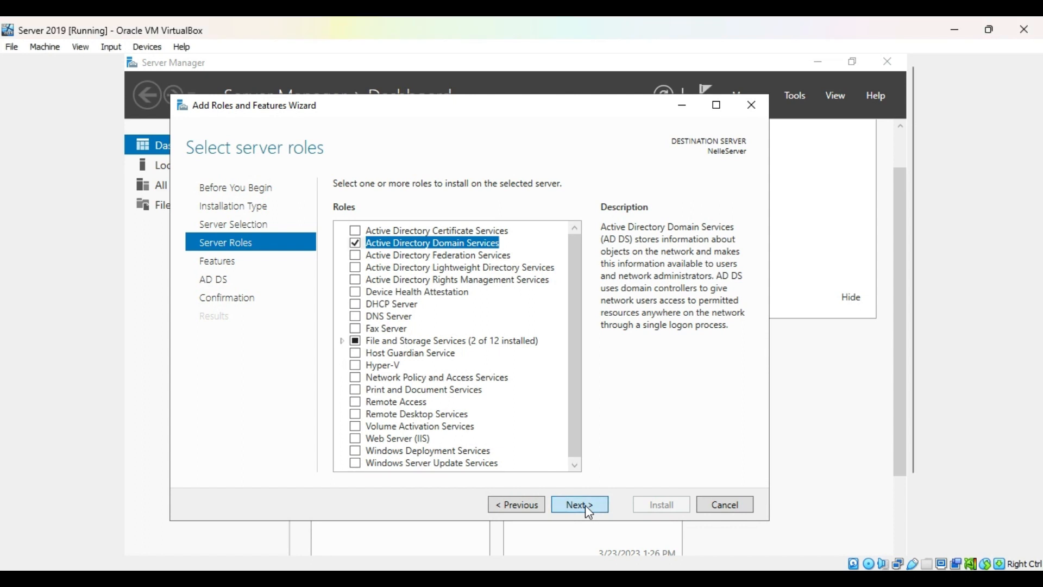
click(585, 504)
click(585, 504)
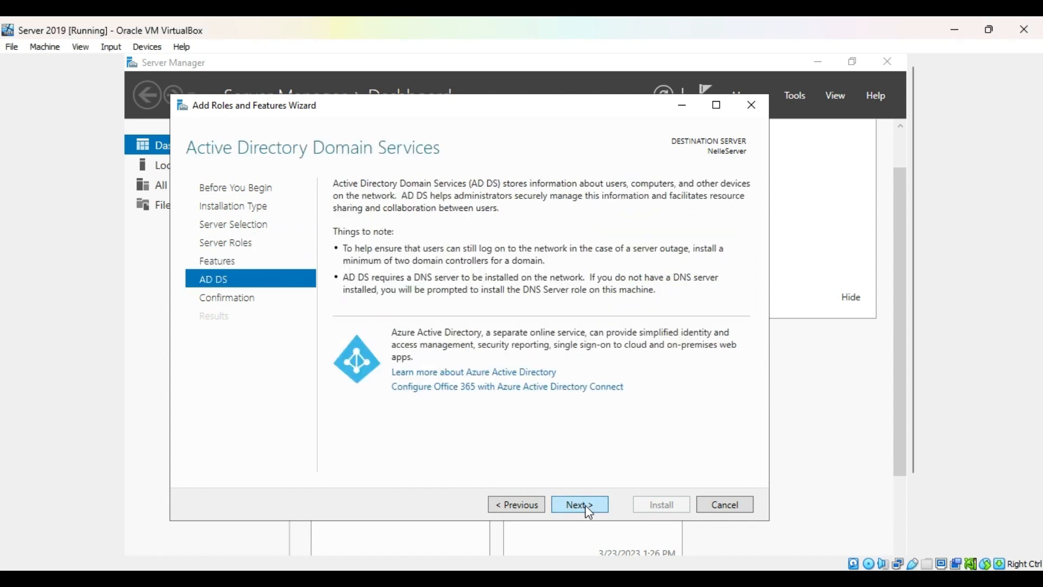
click(585, 504)
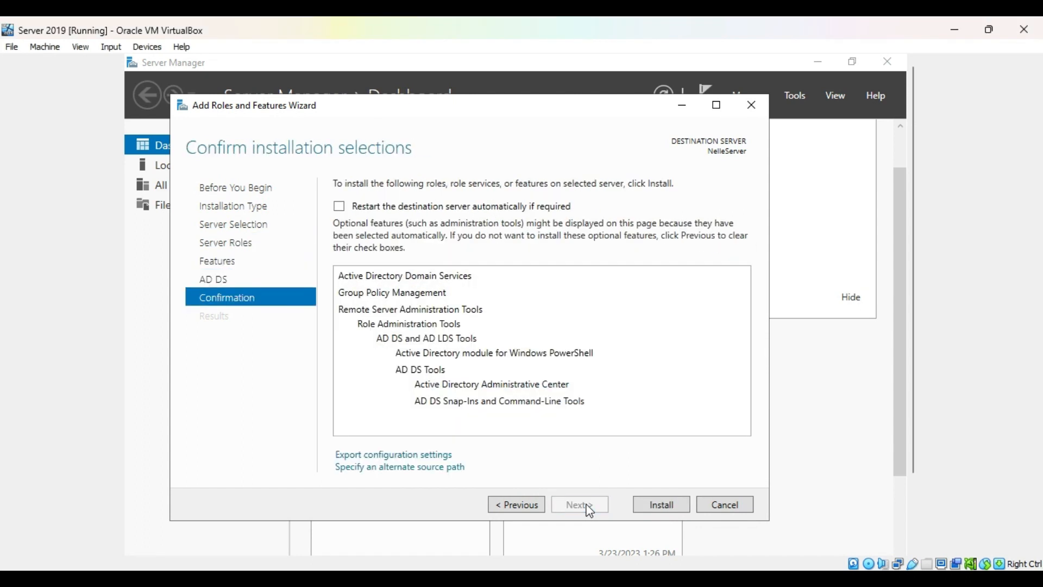
click(652, 506)
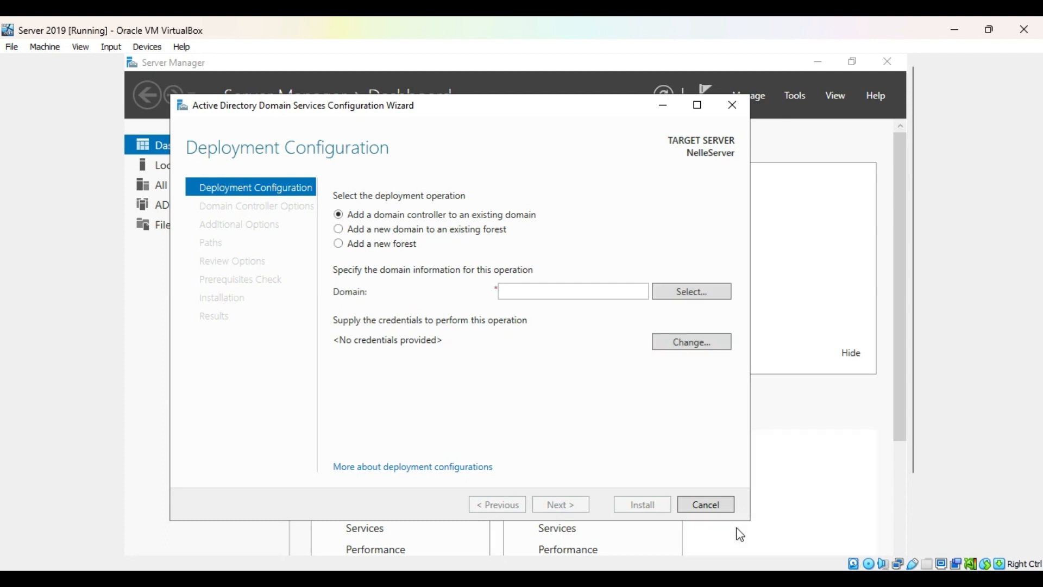
Set the deployment operation to add a new forest with the root domain name donnelle.com
click(397, 246)
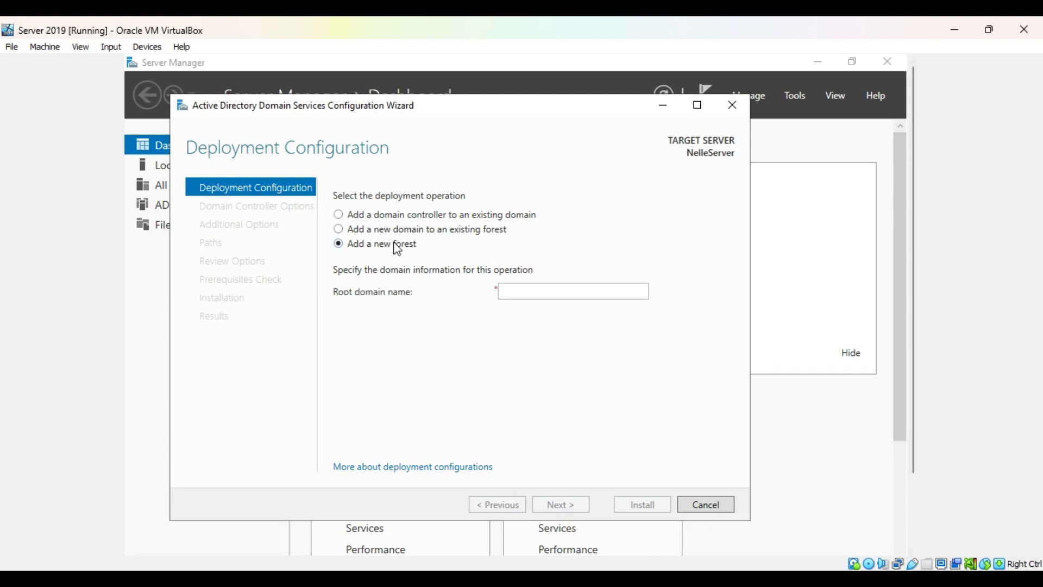
click(559, 293)
text(donne)
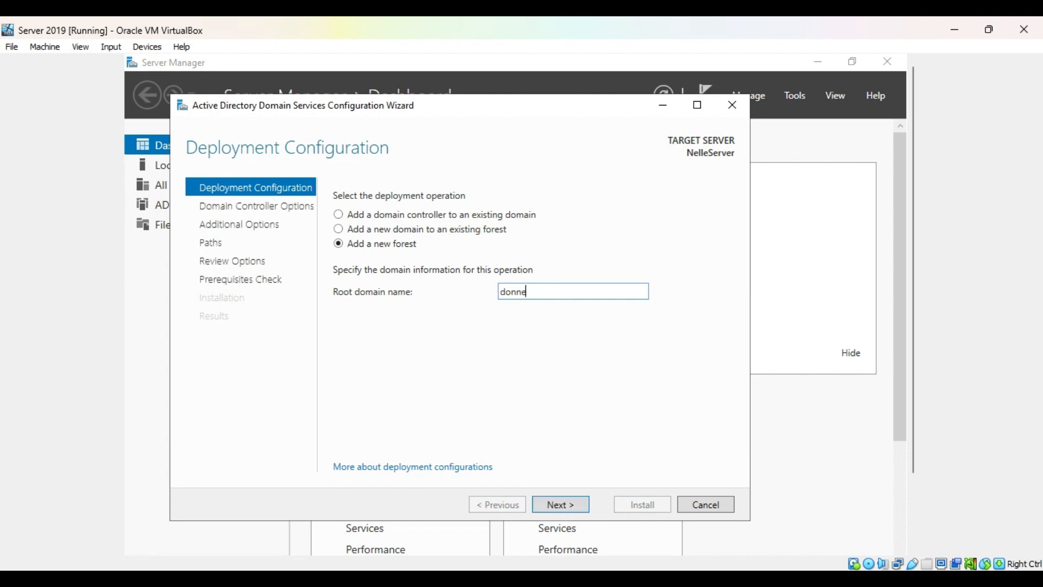
text(lle.com)
click(576, 506)
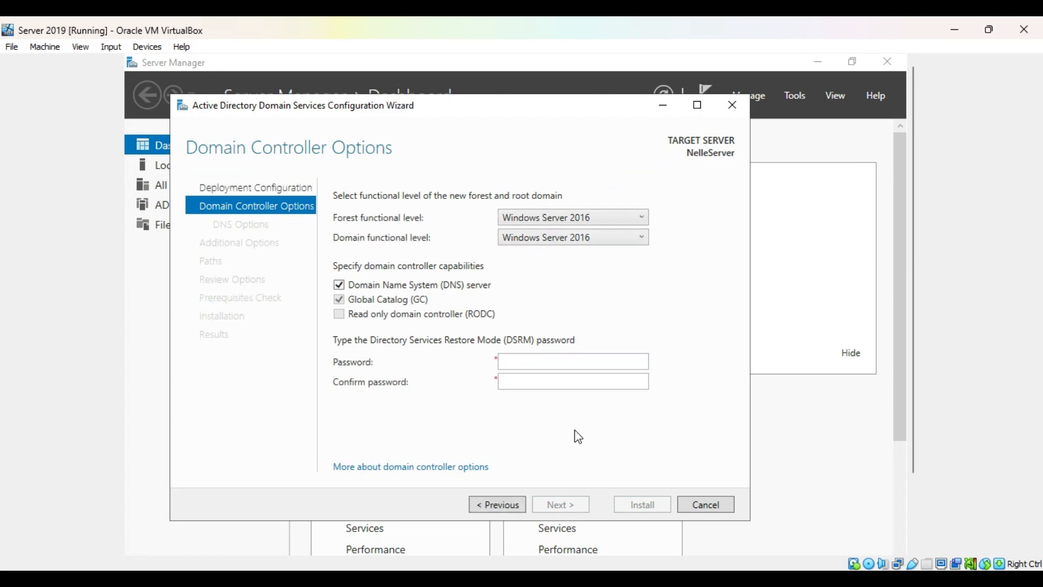
Enter and confirm the Directory Services Restore Mode password, keeping the default domain controller options
click(537, 359)
text(Passwo)
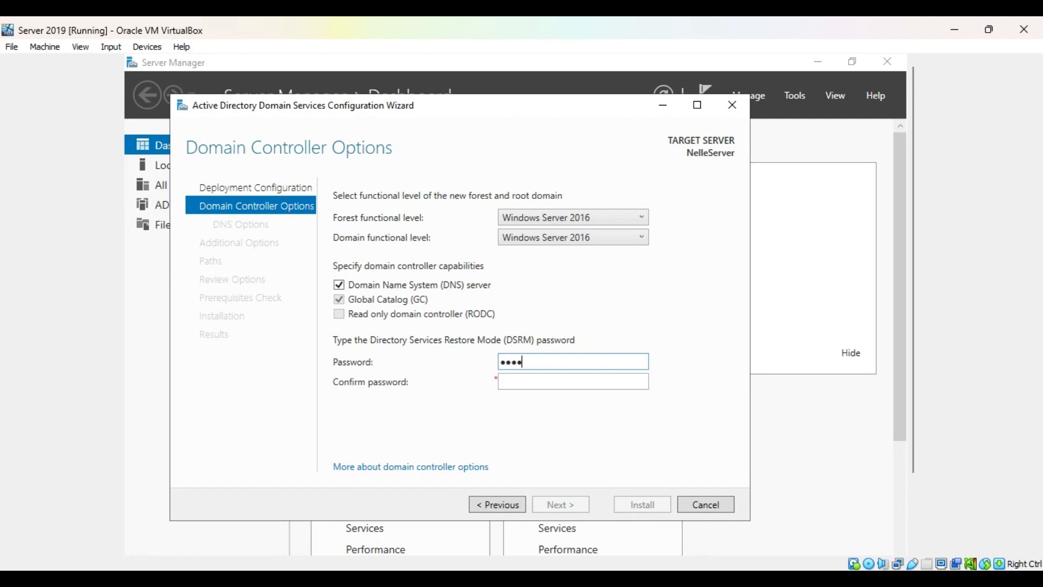
text(rd123!)
key(Tab)
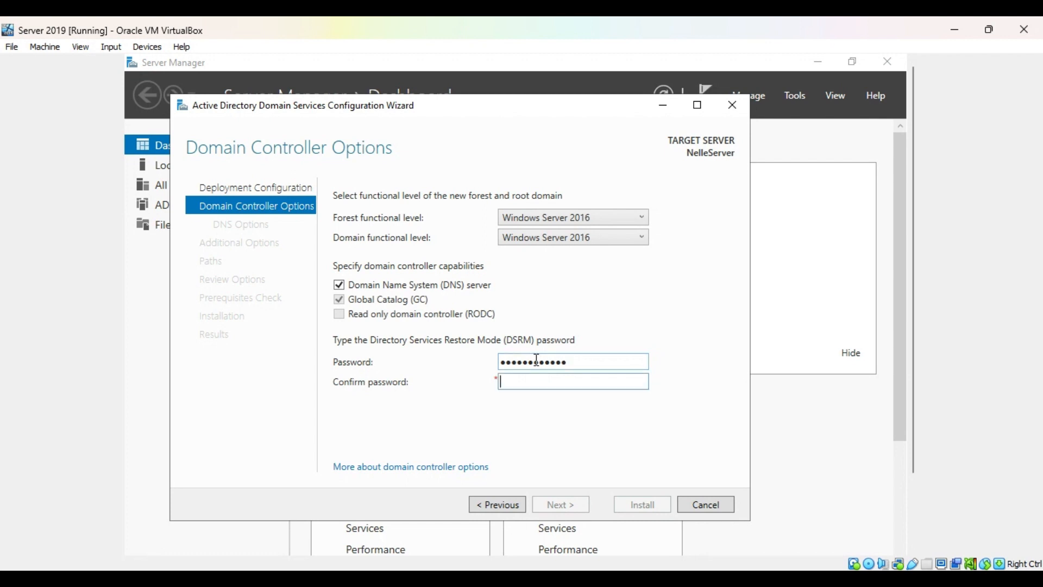
text(Password123!)
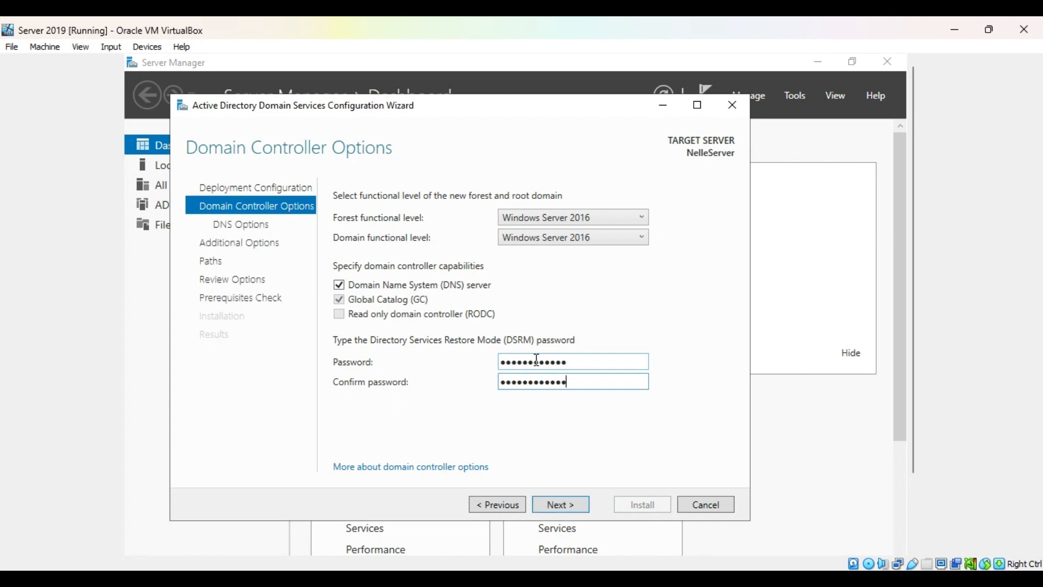
click(576, 505)
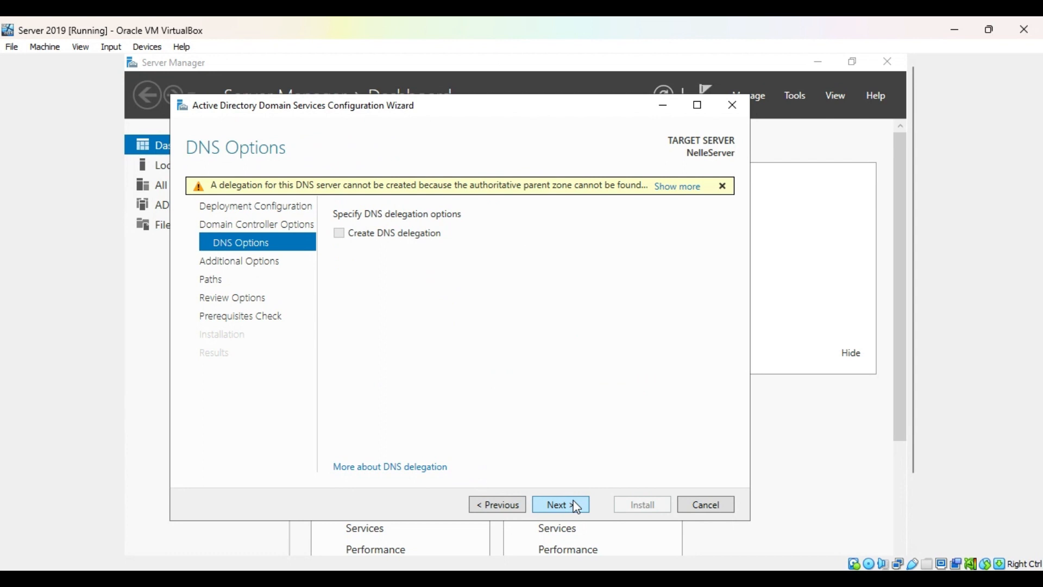
Accept the default DNS options, NetBIOS domain name, and database, log file and SYSVOL folders
click(576, 505)
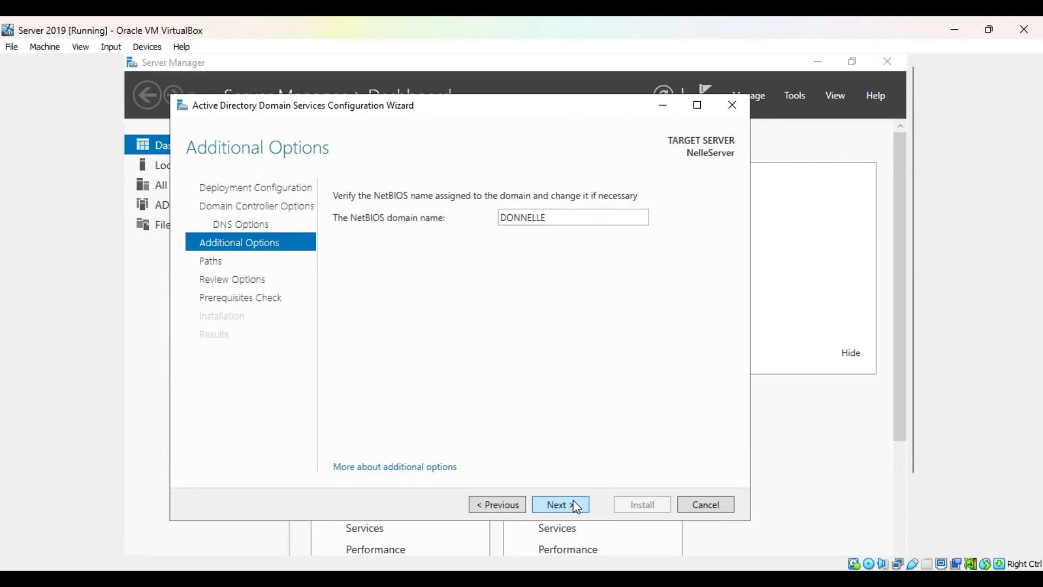
click(577, 507)
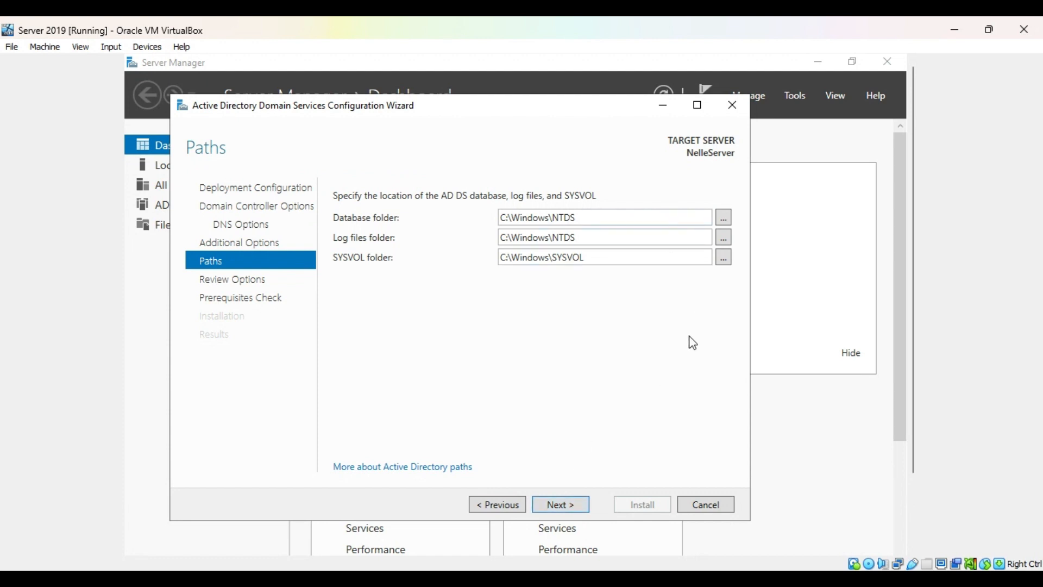
click(587, 511)
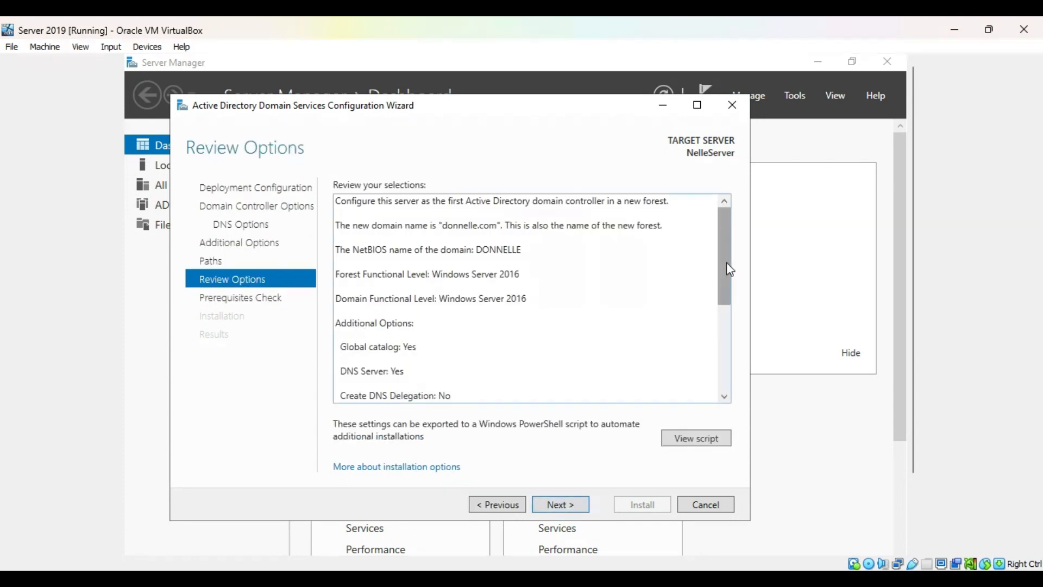
Review the selections through to the end, run the prerequisites check and install the domain controller
drag(725, 263, 729, 405)
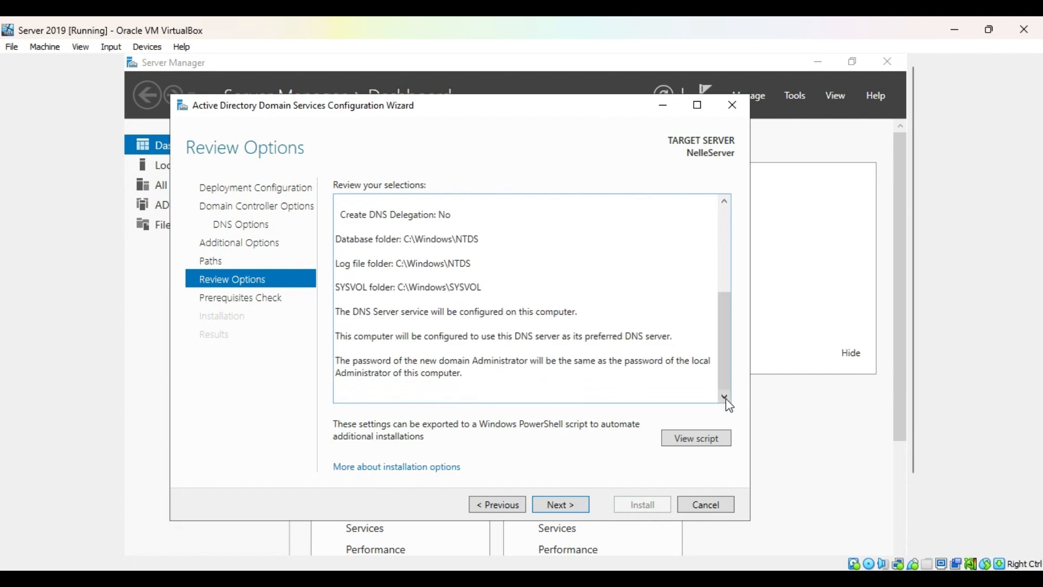
click(549, 508)
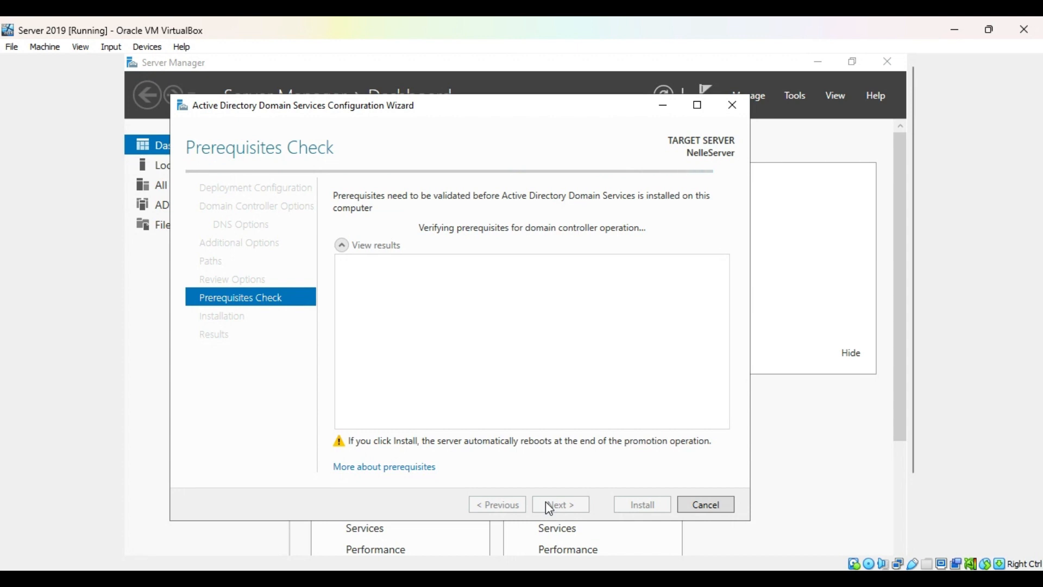
click(638, 505)
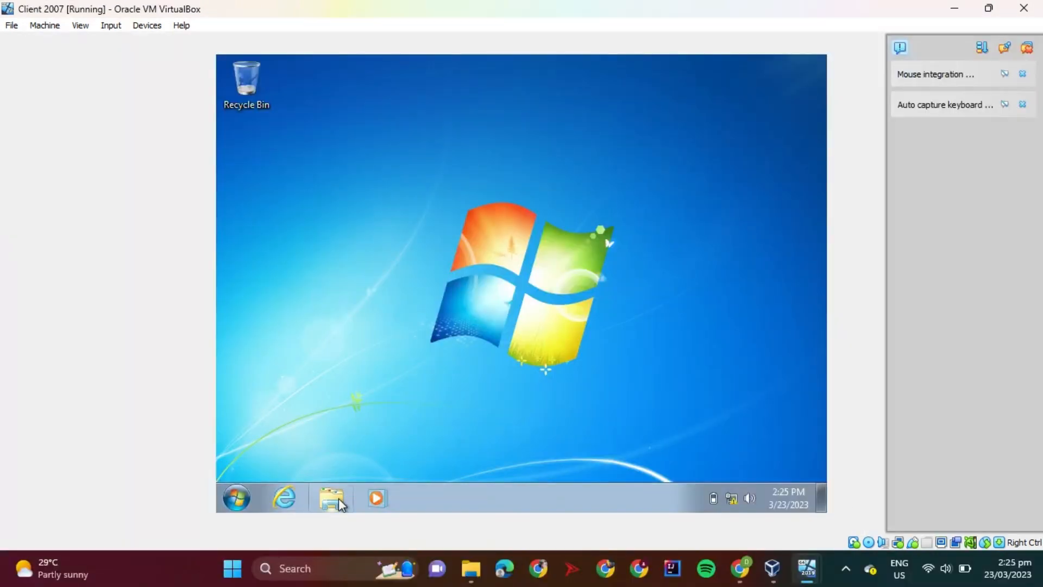
Open the Computer Name/Domain Changes settings from the Windows 7 client's system properties
click(333, 499)
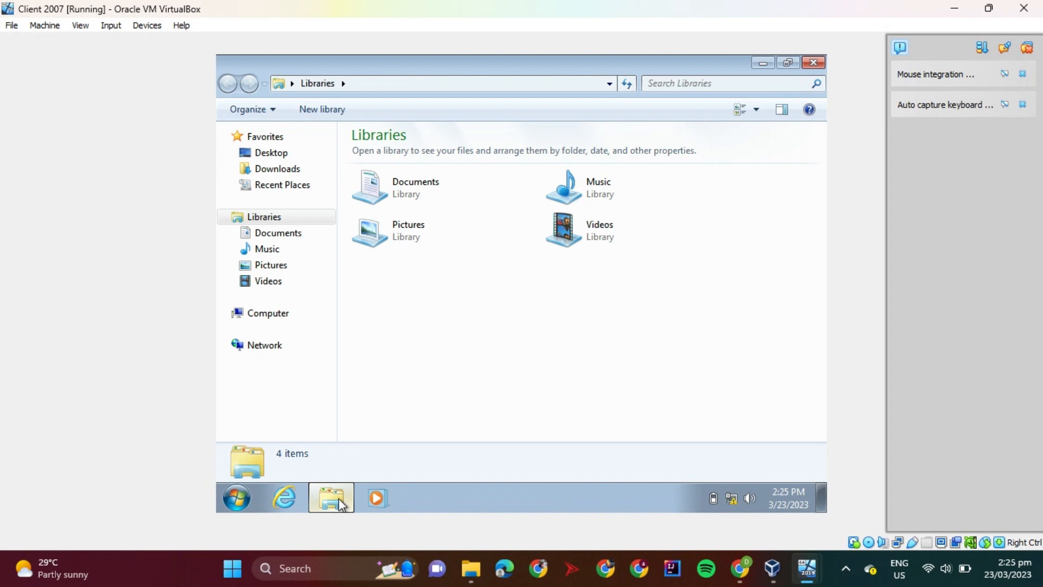
click(274, 316)
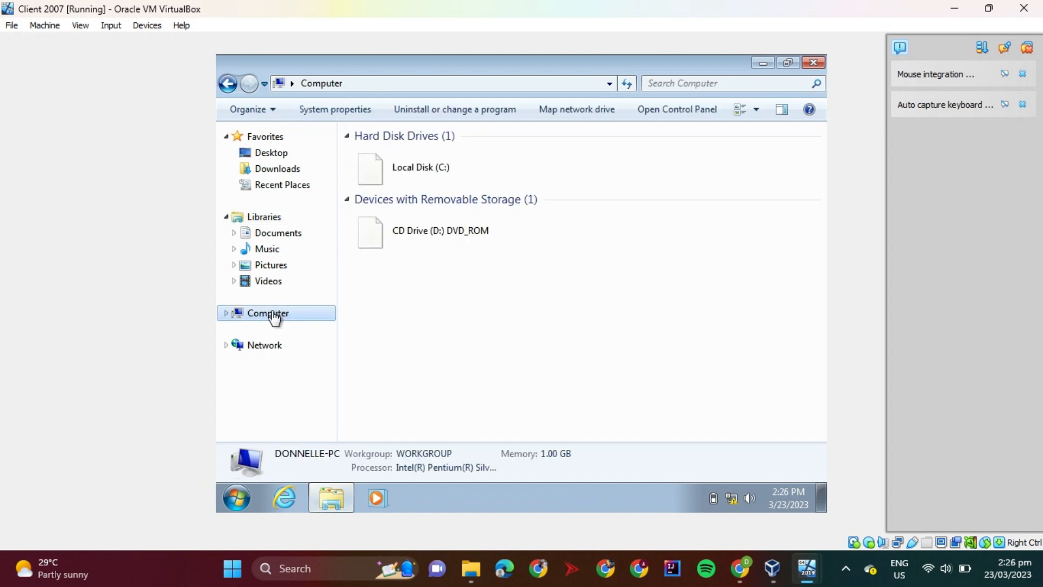
right_click(410, 358)
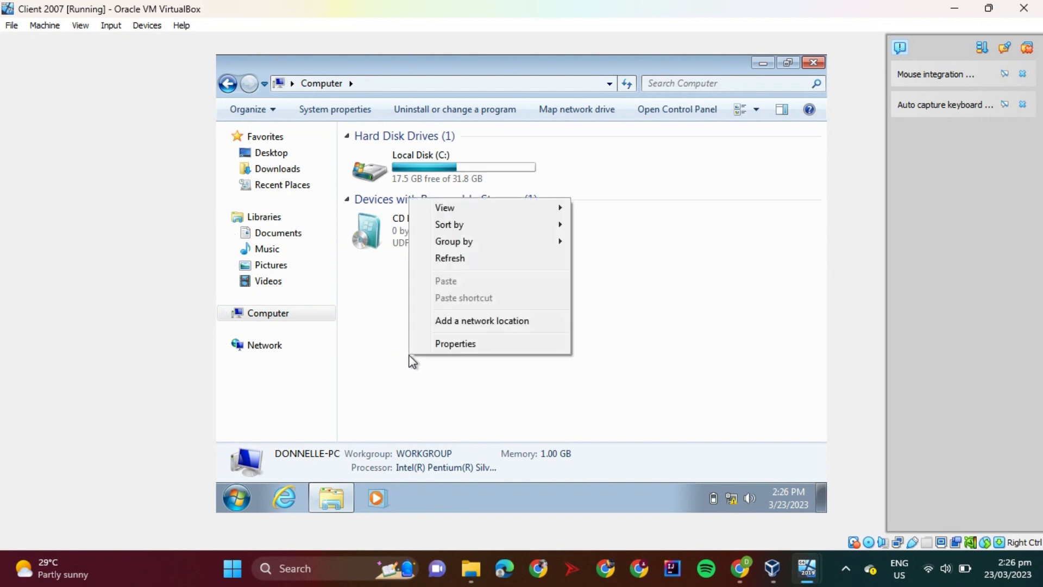
click(435, 342)
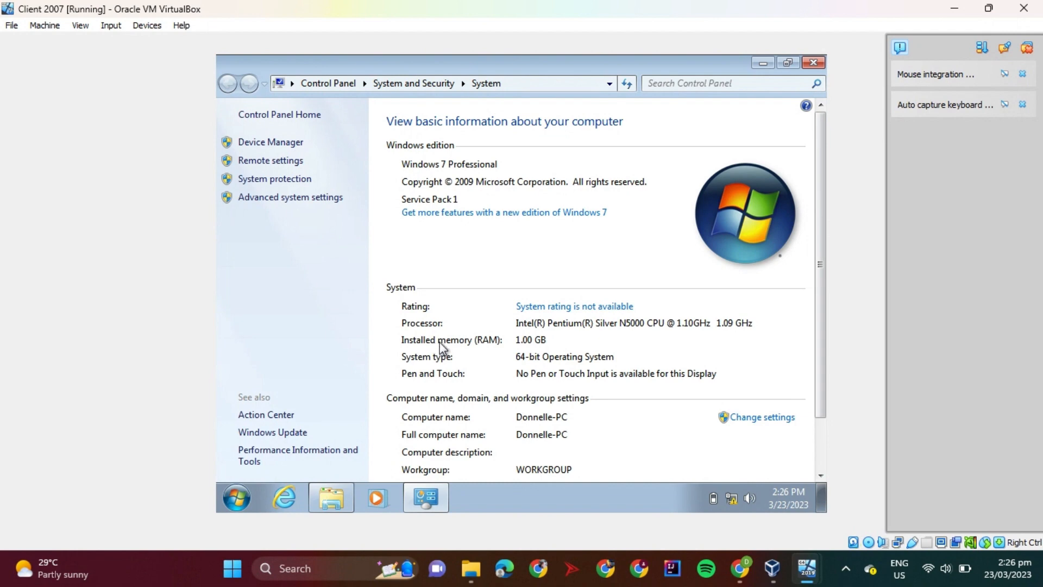
click(748, 418)
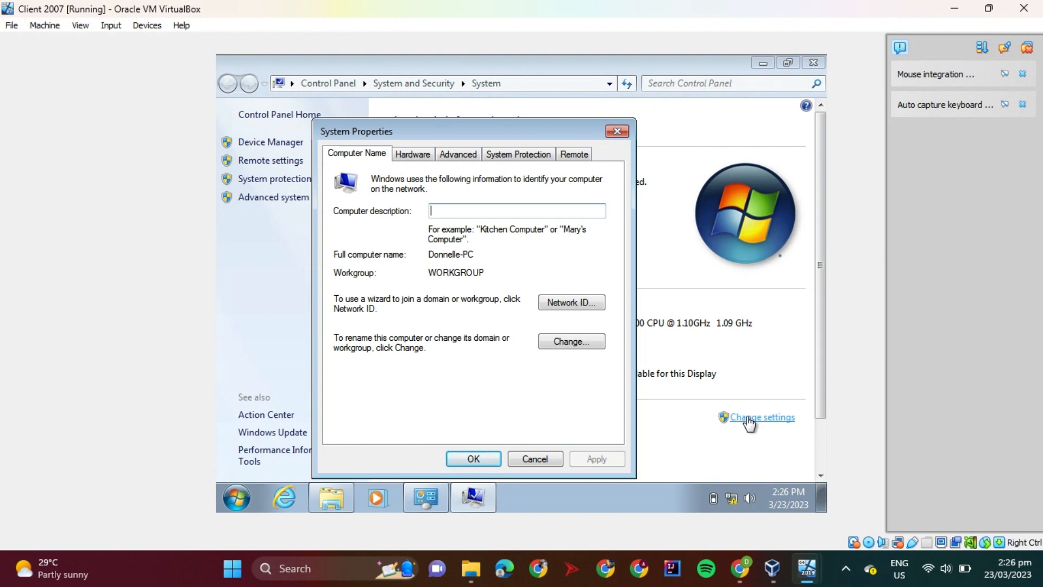
click(570, 341)
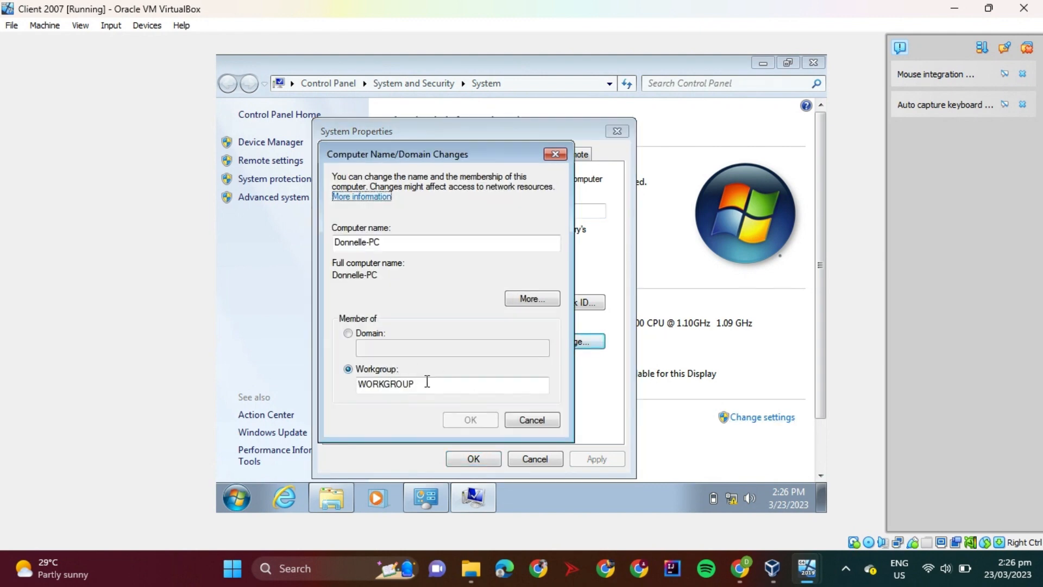
Change the client's membership from workgroup to the domain donnelle.com and submit the change
click(427, 381)
key(BackSpace)
key(BackSpace)
key(BackSpace)
key(BackSpace)
key(BackSpace)
key(BackSpace)
key(BackSpace)
key(BackSpace)
key(BackSpace)
click(361, 333)
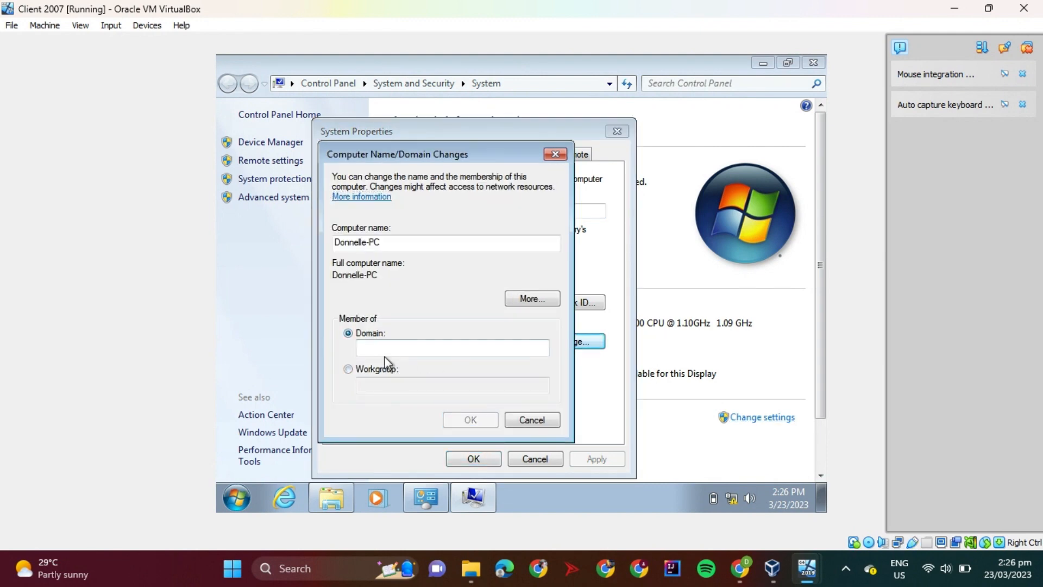
click(383, 349)
text(donnell)
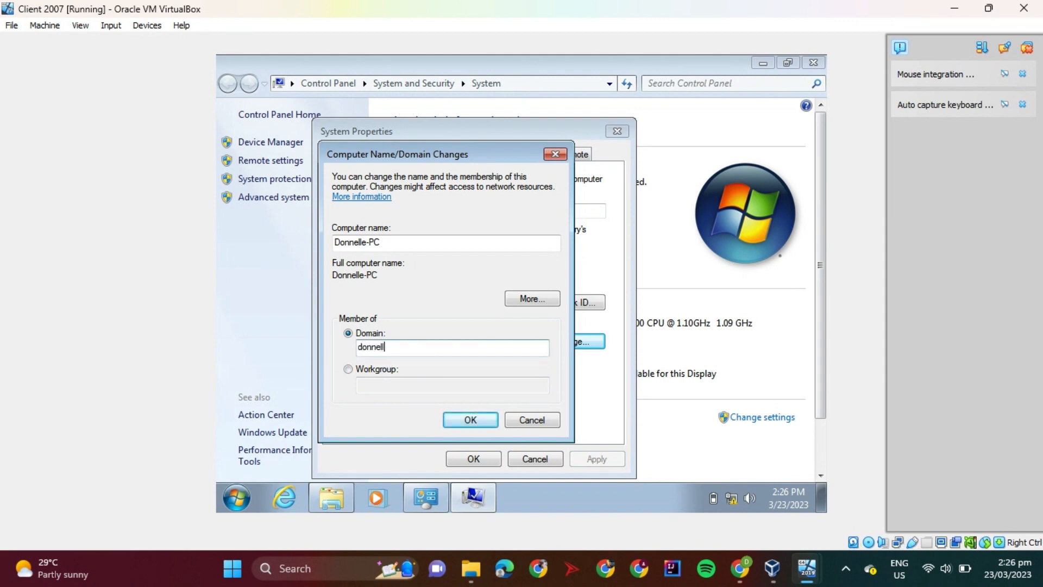
text(e.com)
click(468, 420)
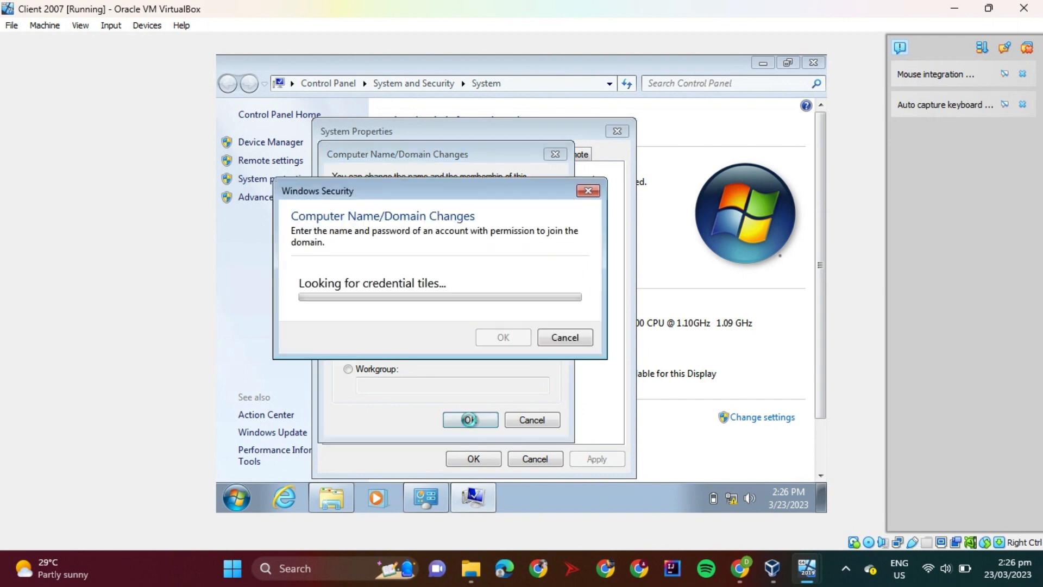
Authorize the domain join with the Administrator account and its password
text(Adminis)
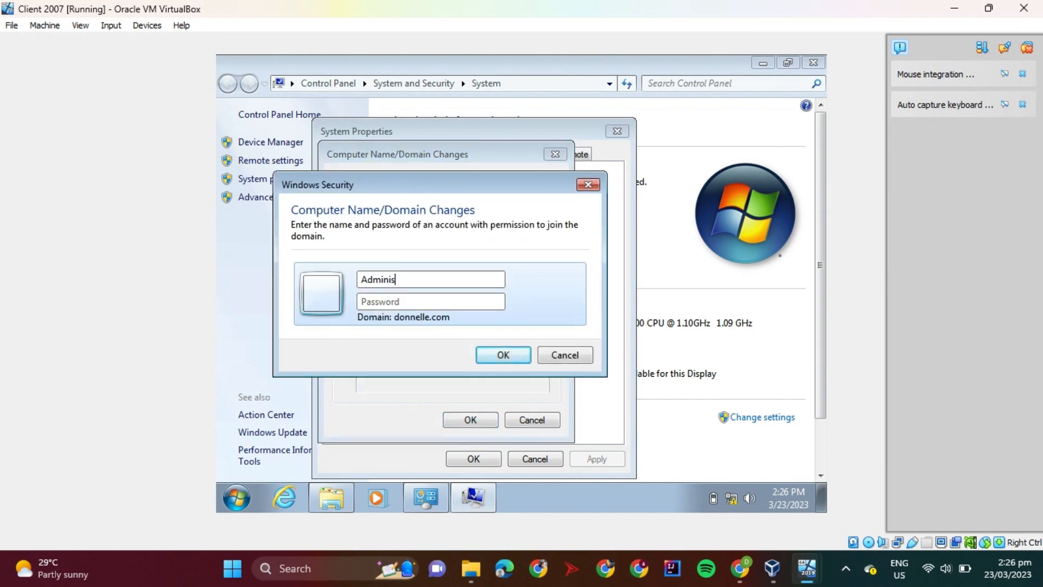
text(trator)
key(Tab)
text(••••••••••••)
key(Return)
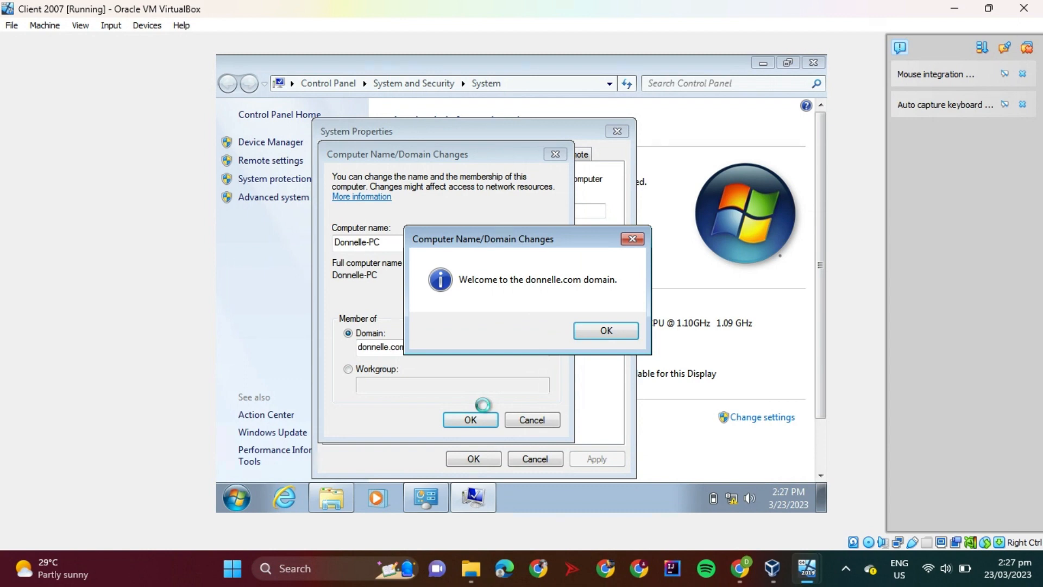
Acknowledge the domain welcome and restart notices, close System Properties and restart the client immediately
click(602, 331)
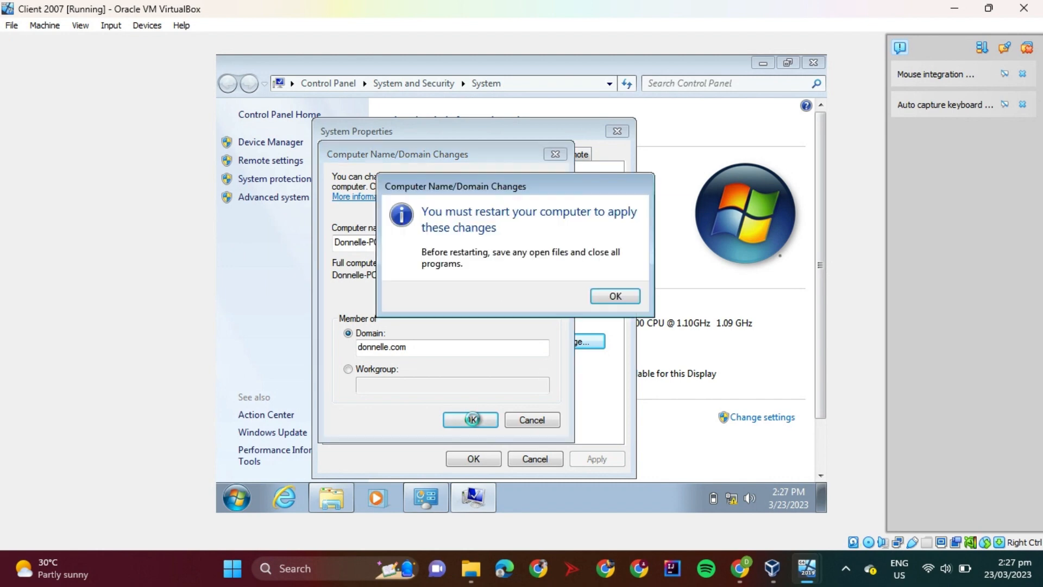
click(625, 296)
click(488, 461)
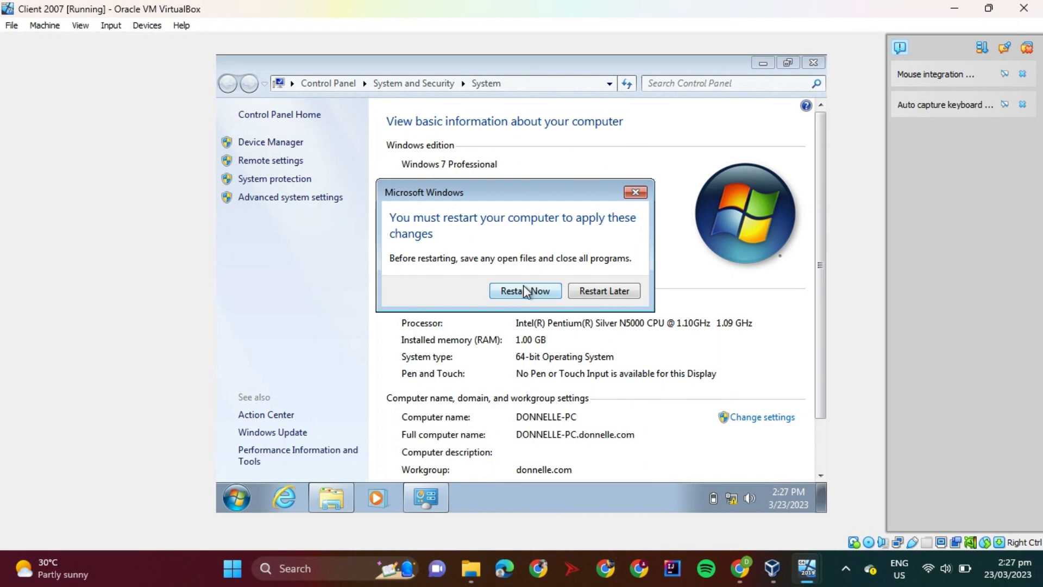
click(525, 291)
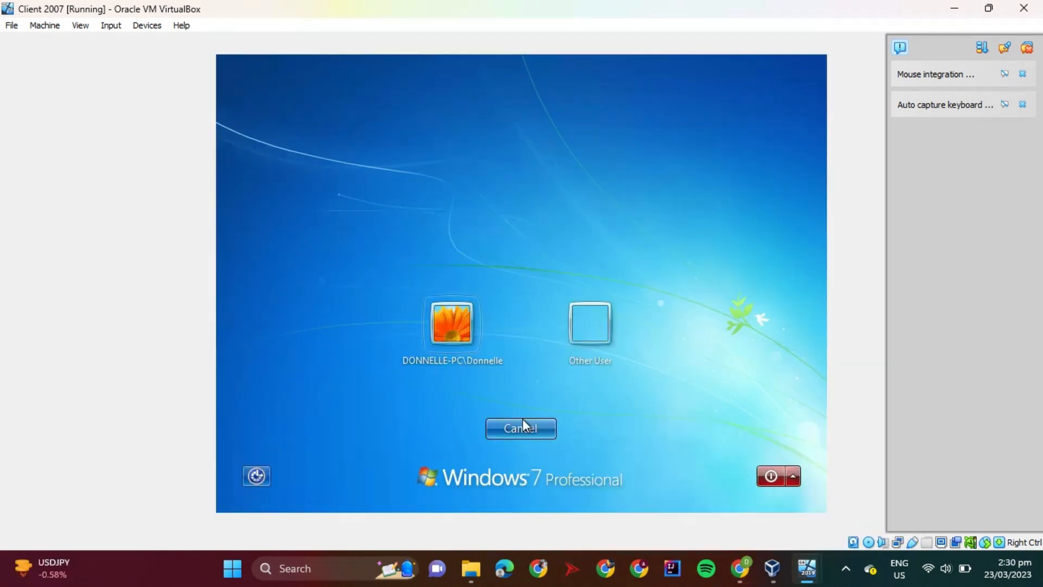
Log on to the client as another user with the account DONNELLE\Administrator and its password
click(595, 324)
text(D)
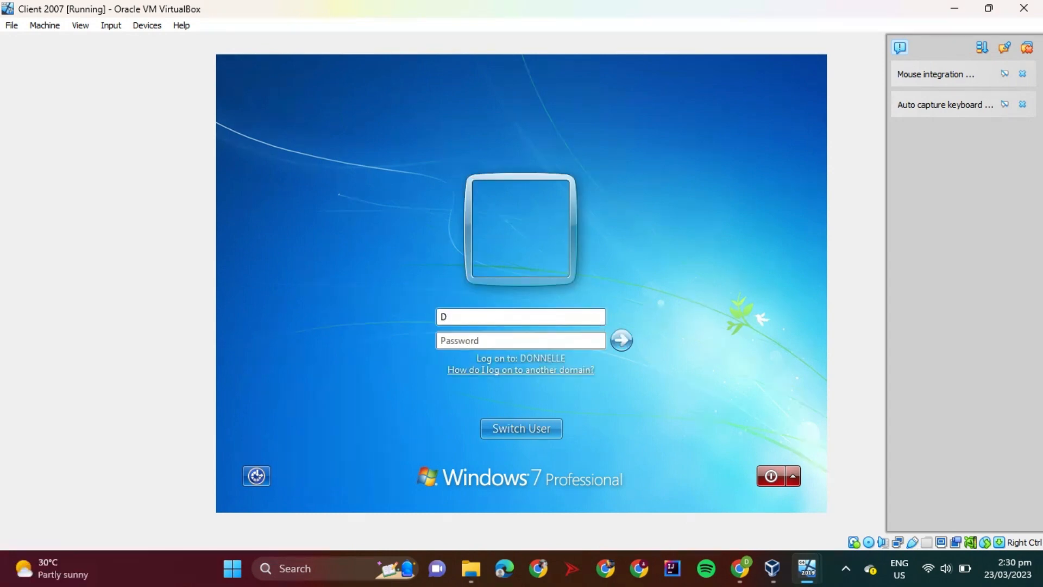
text(ONNELLE\Administrator)
key(Tab)
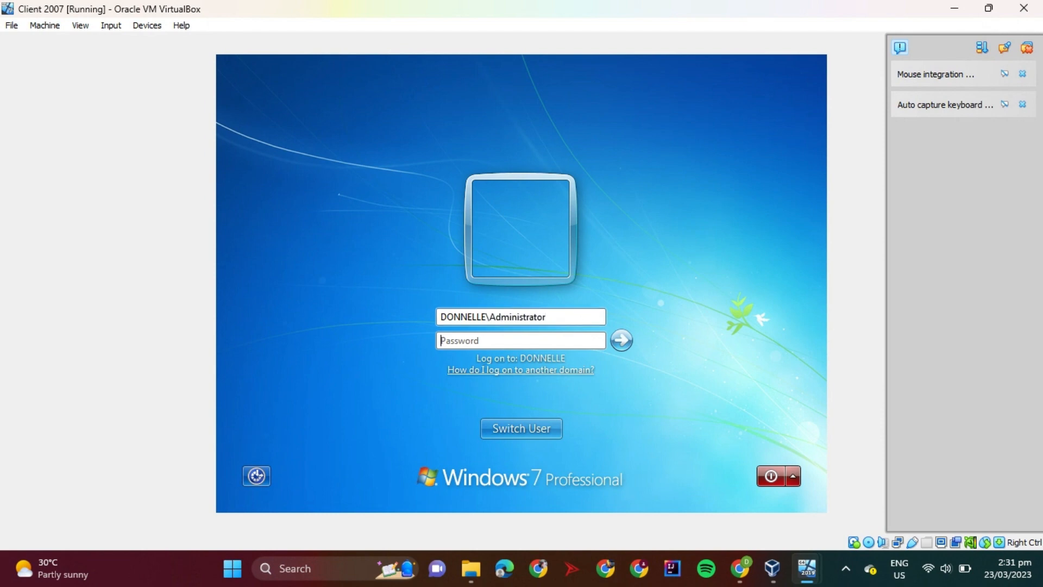
text(•••)
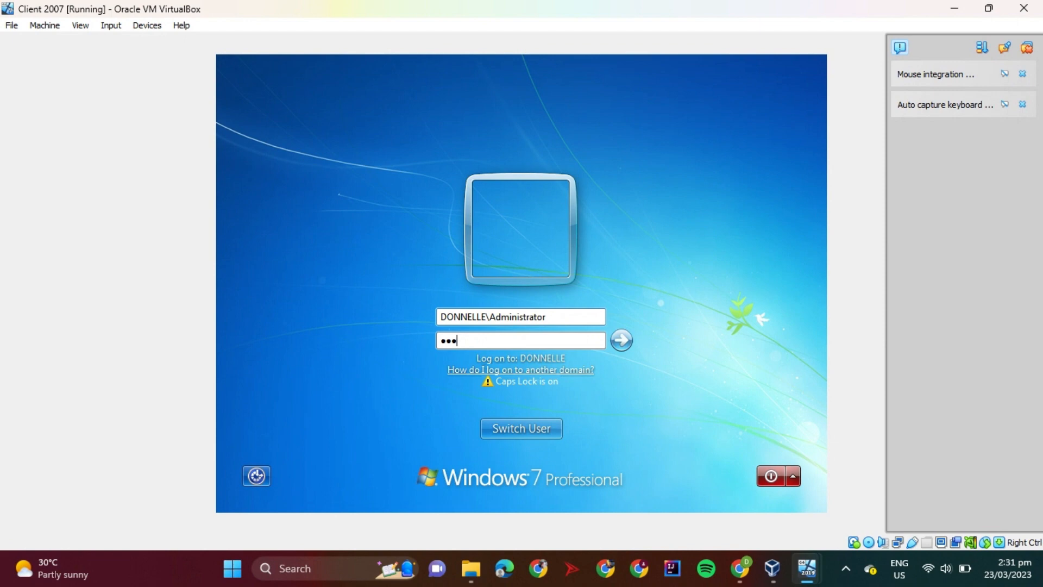
key(Caps_Lock)
text(•••)
key(Right)
key(Right)
key(Right)
key(Right)
text(••)
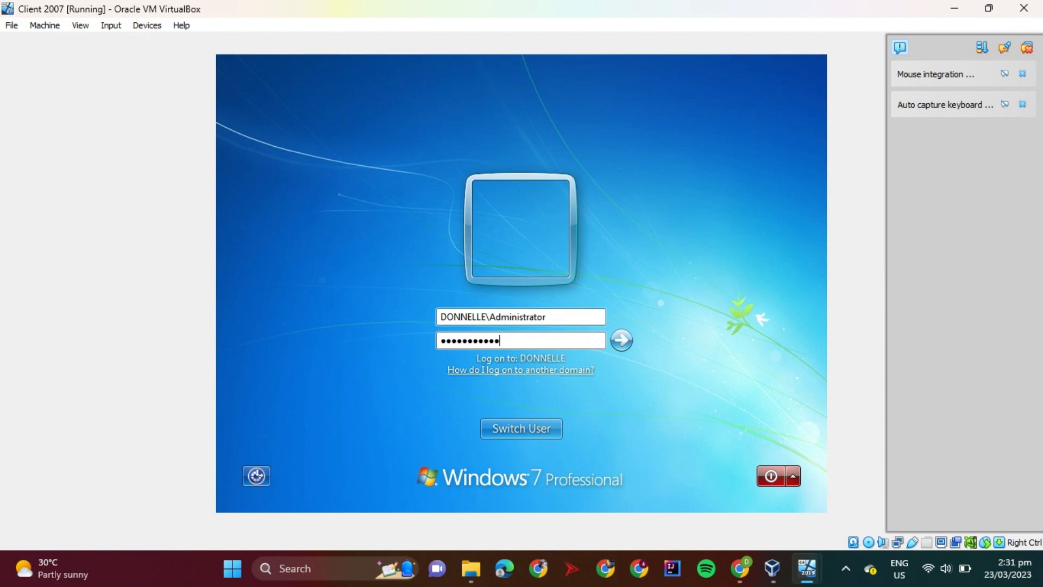
key(Return)
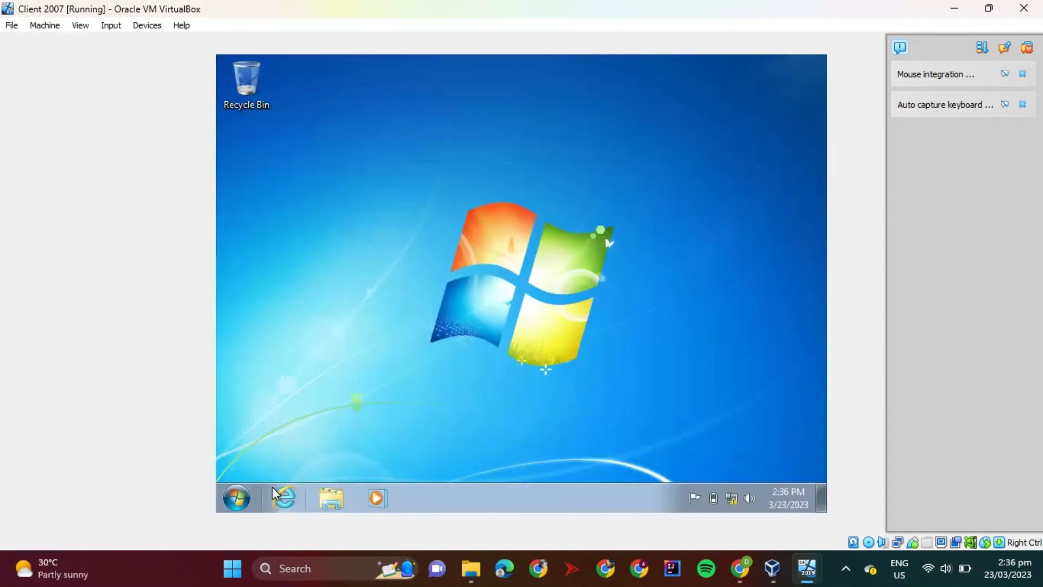
Browse the computers on the client's network in Windows Explorer
click(331, 497)
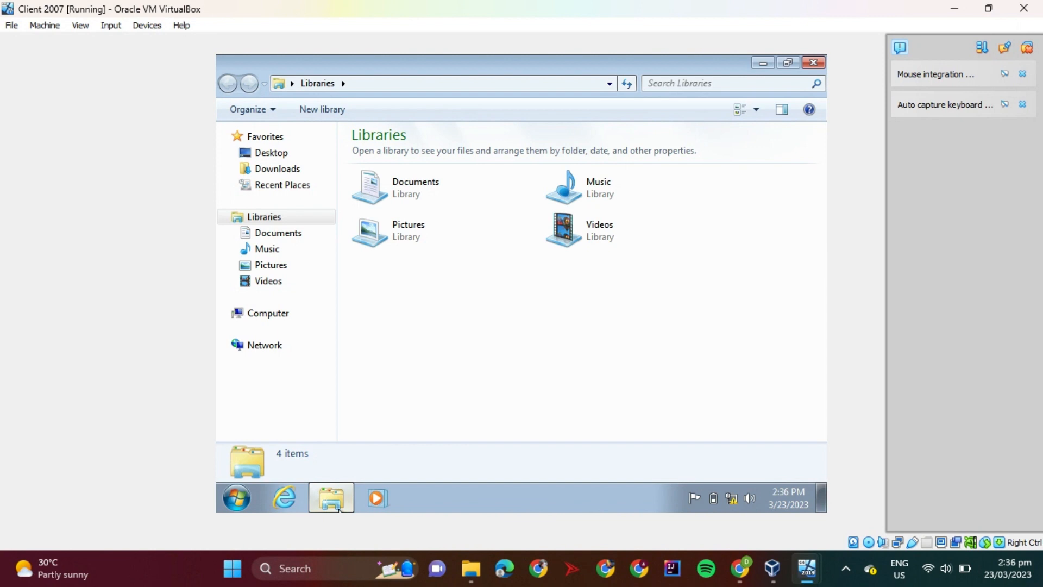
click(250, 352)
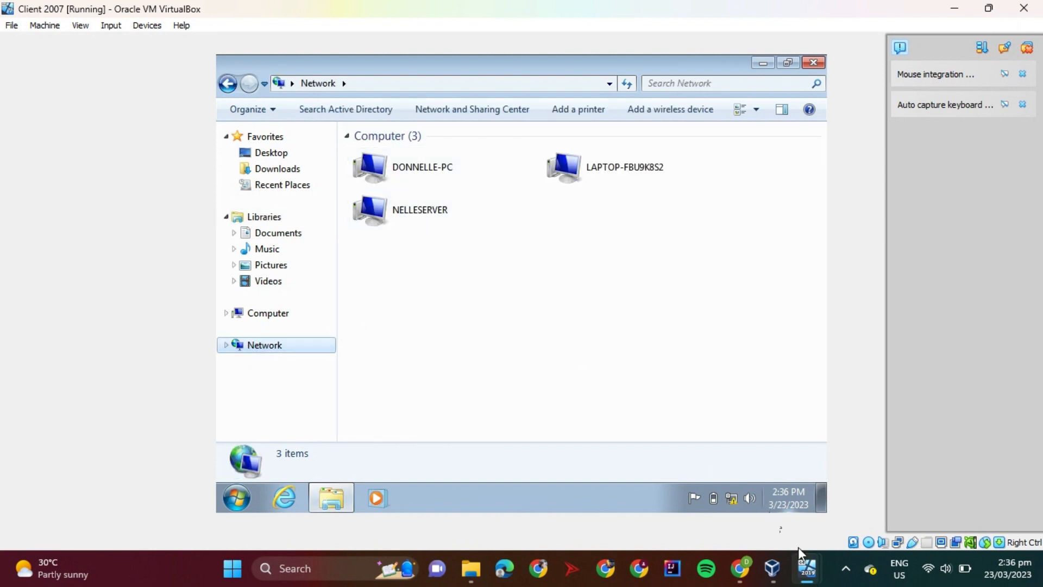
Switch to the Server 2019 virtual machine and unlock the DONNELLE\Administrator session with the account password
mouse_move(807, 568)
click(771, 507)
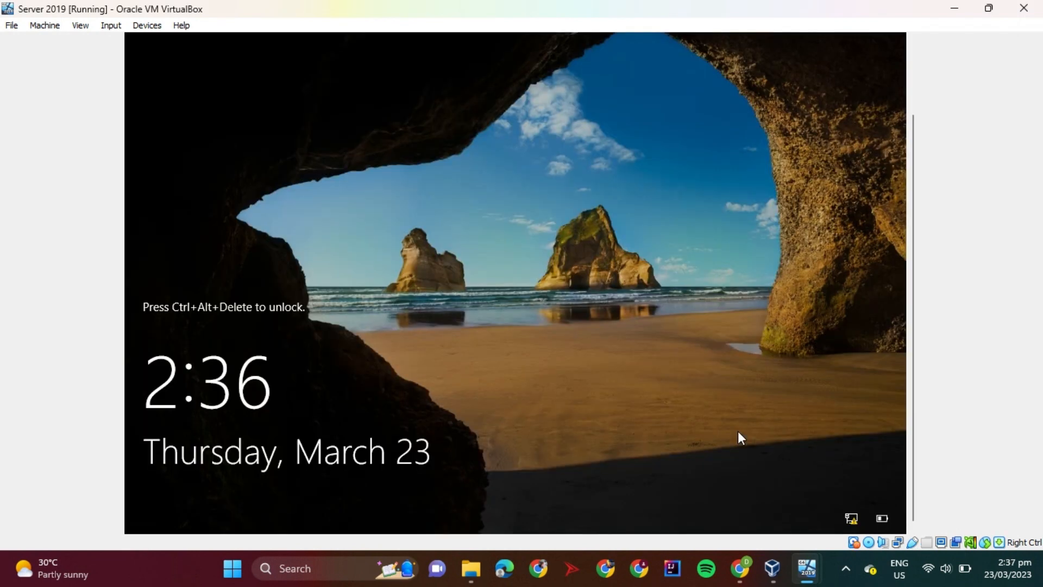
key(ctrl+Delete)
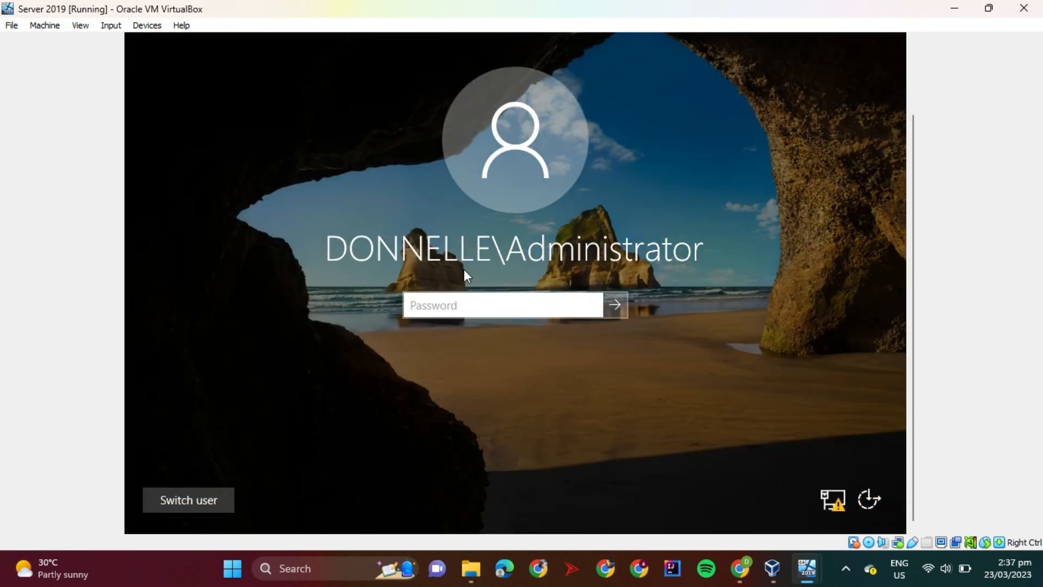
text(Pa•)
key(Caps_Lock)
text(•••••••••)
key(Return)
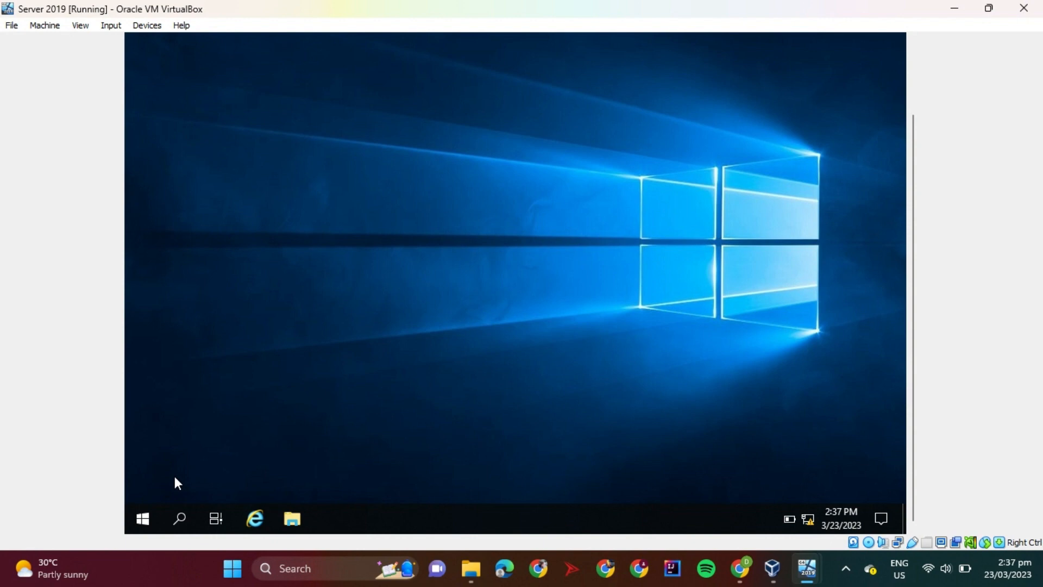
Open Active Directory Users and Computers on the server
click(140, 516)
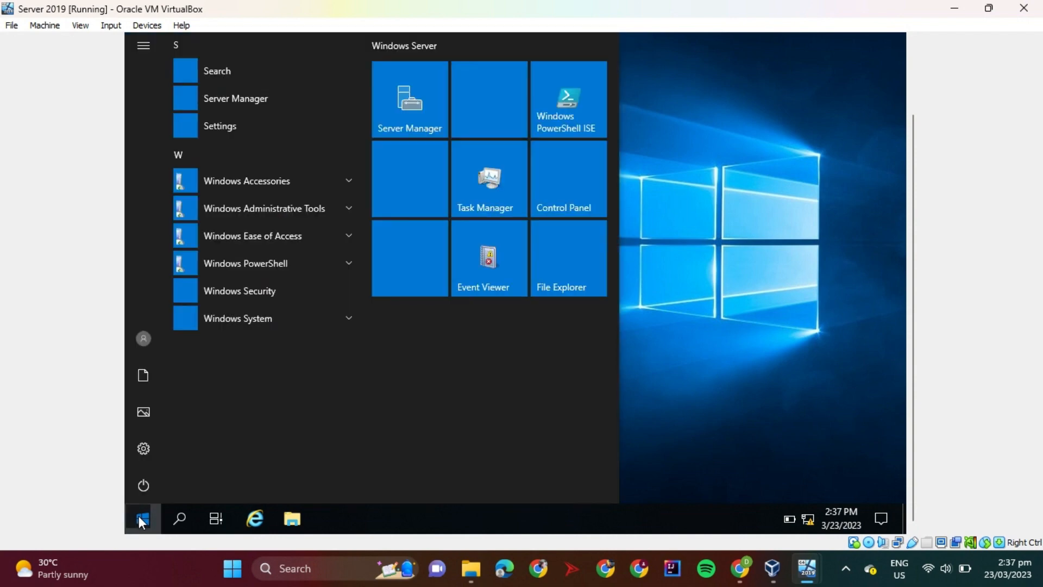
click(335, 210)
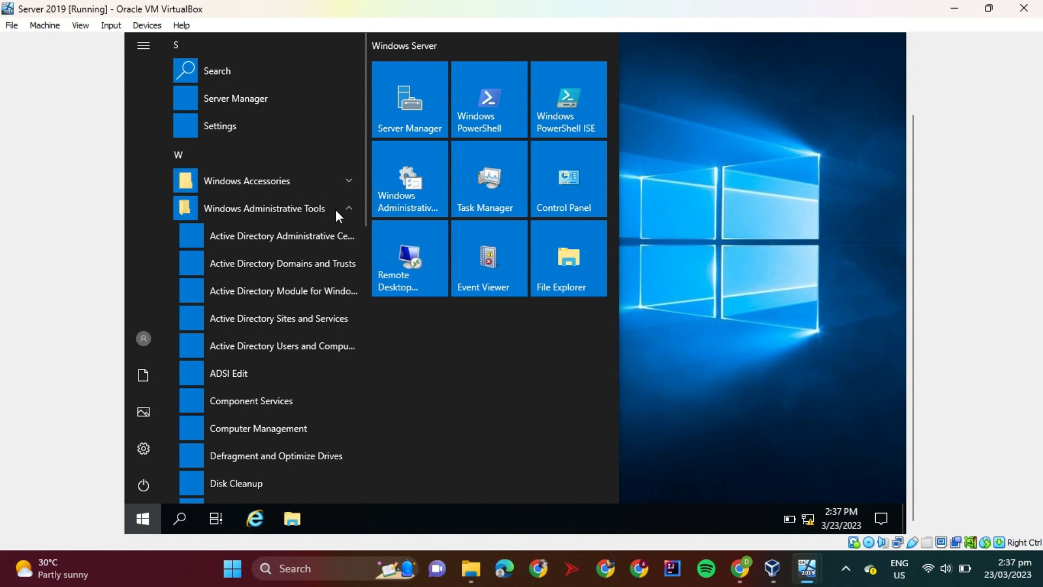
click(314, 347)
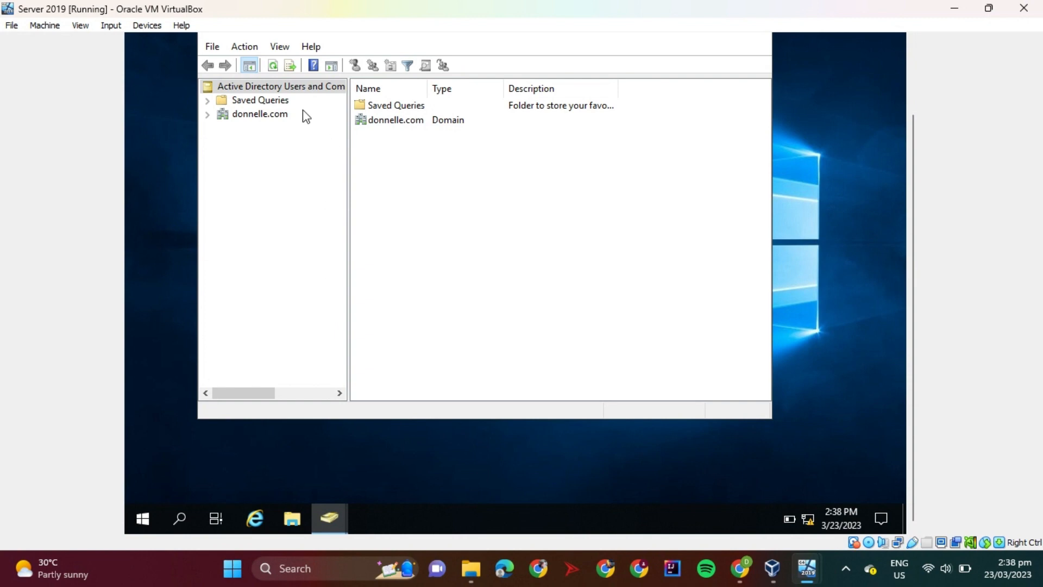
In donnelle.com's Computers container, change the delegation setting in DONNELLE-PC's properties and apply it
click(269, 117)
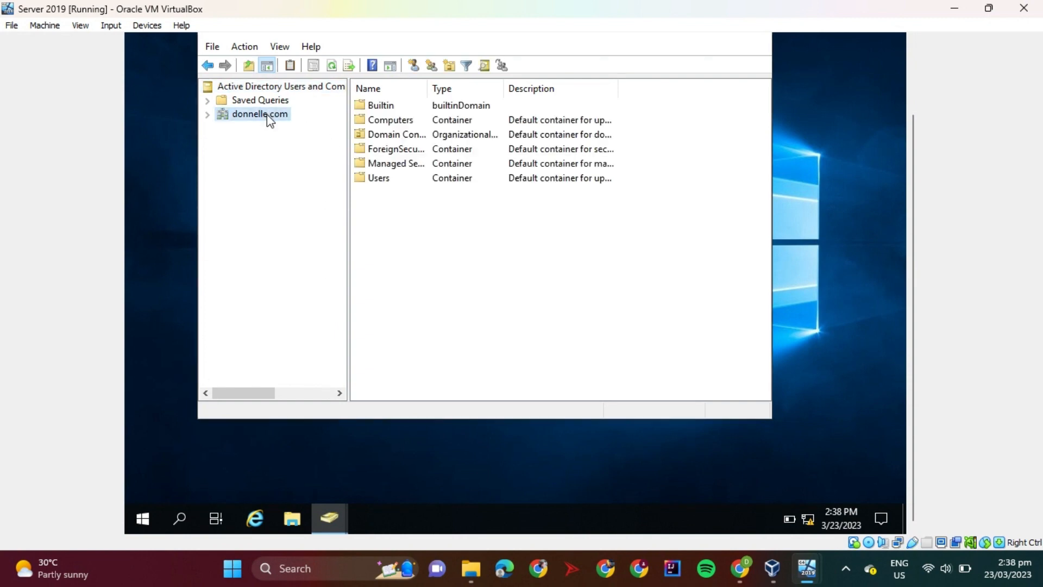
double_click(380, 120)
click(395, 107)
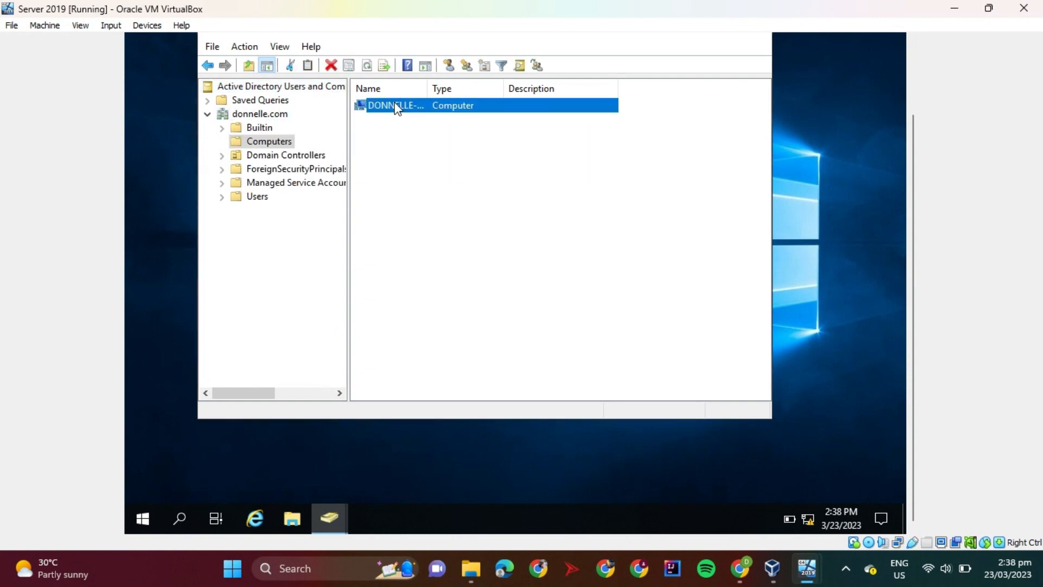
right_click(395, 107)
click(448, 266)
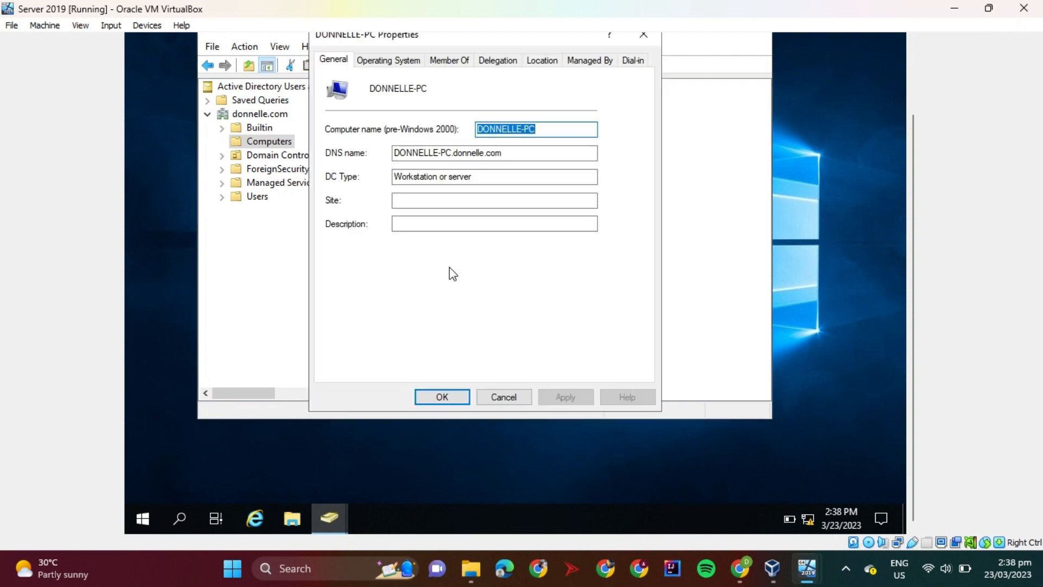
click(490, 59)
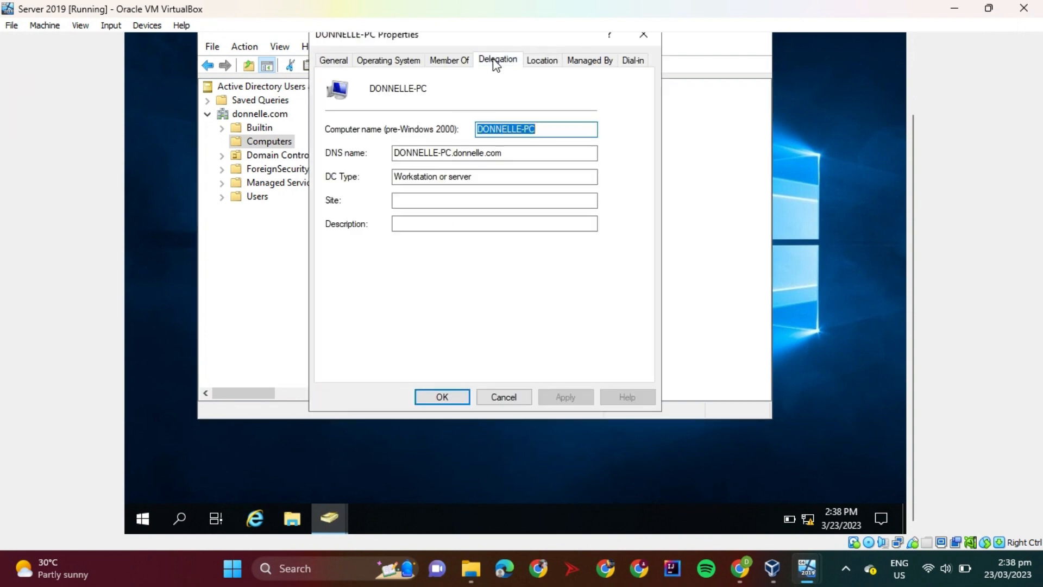
click(485, 126)
click(443, 397)
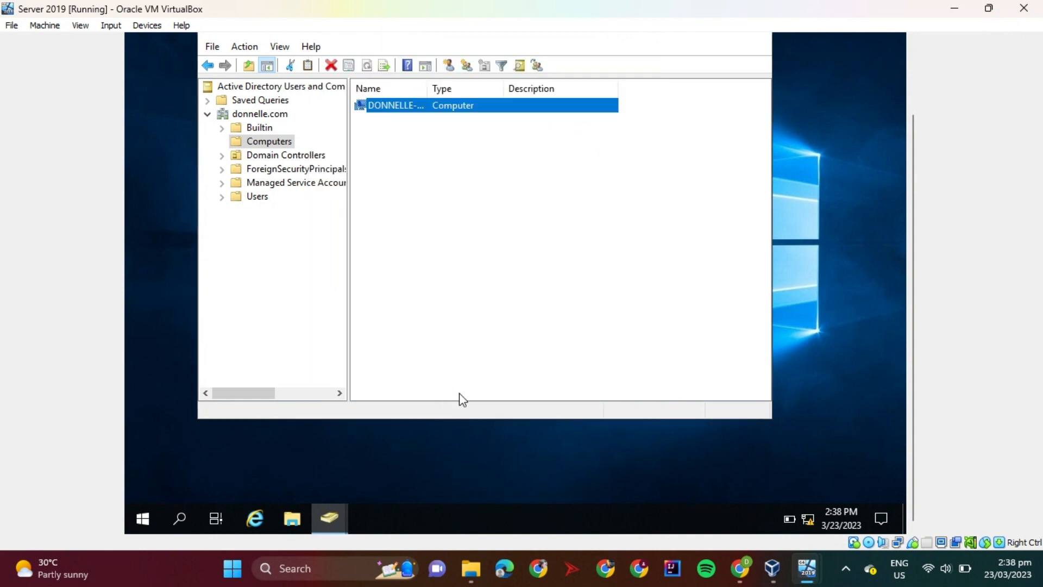
Reopen DONNELLE-PC's properties to check its delegation settings, and close them
right_click(446, 111)
click(478, 267)
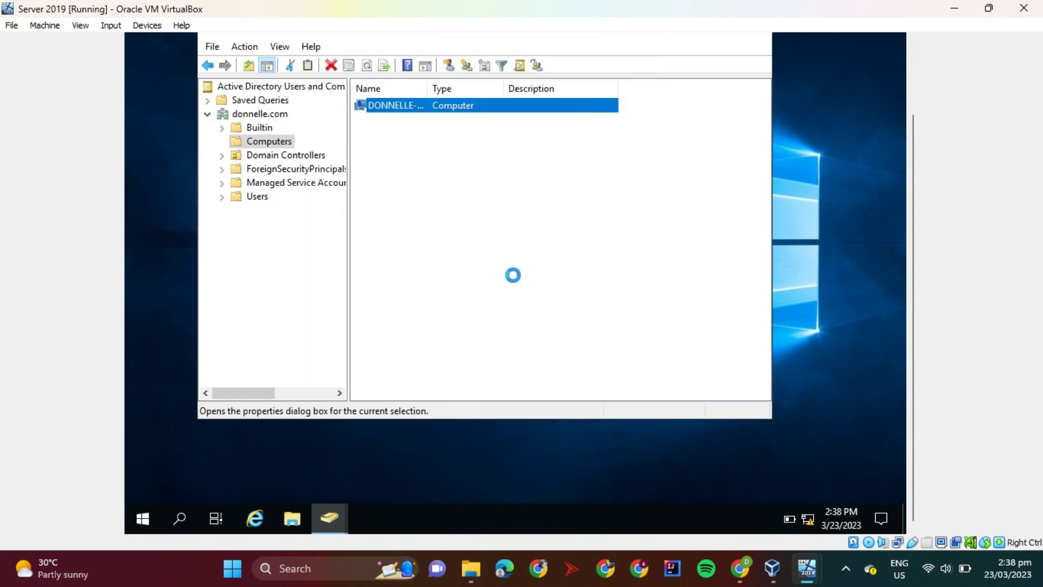
click(509, 60)
click(443, 397)
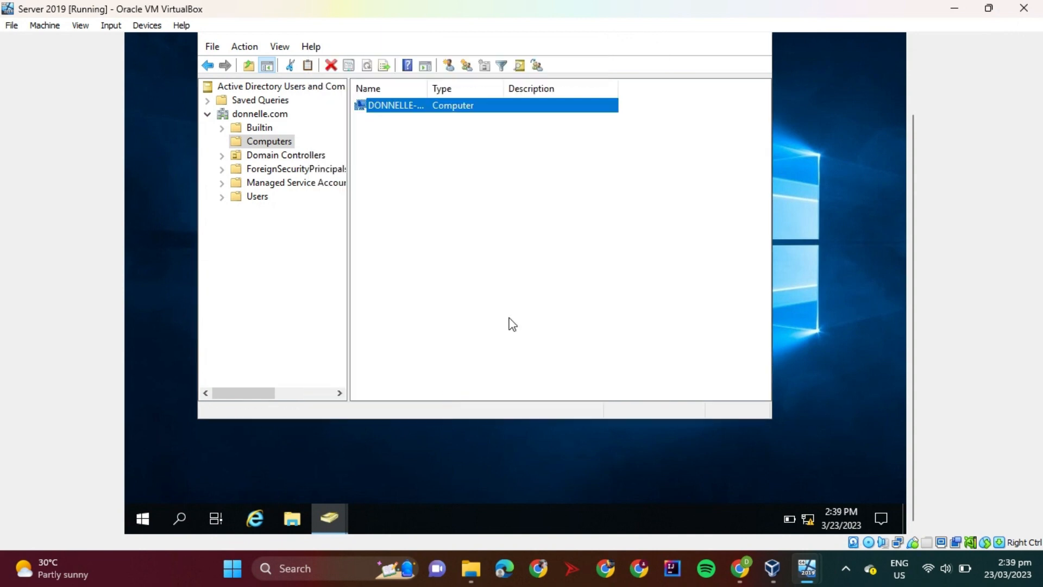
Close both Active Directory Users and Computers windows and return to the server desktop
click(908, 92)
click(754, 111)
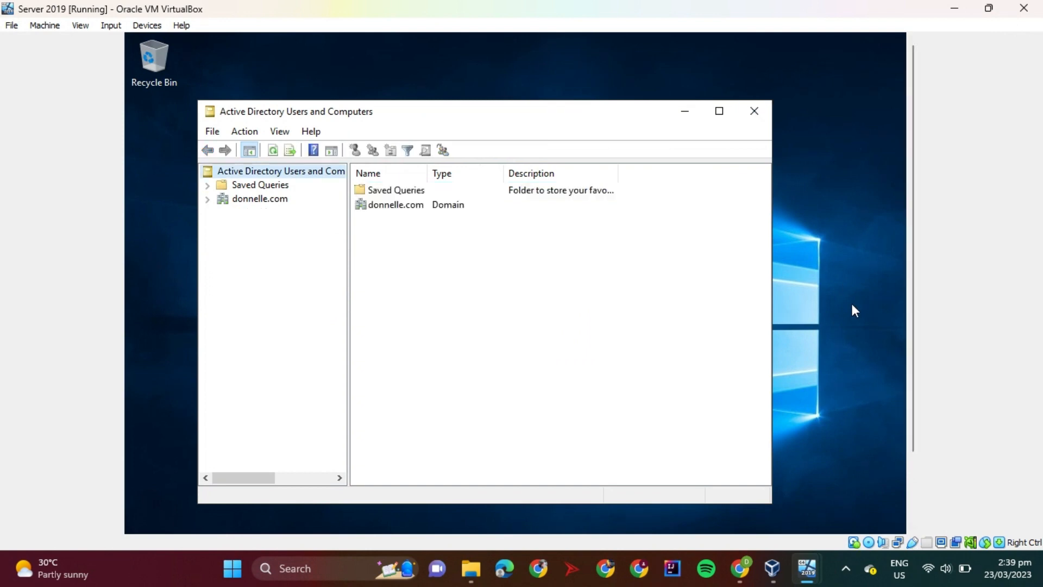
click(757, 110)
click(913, 498)
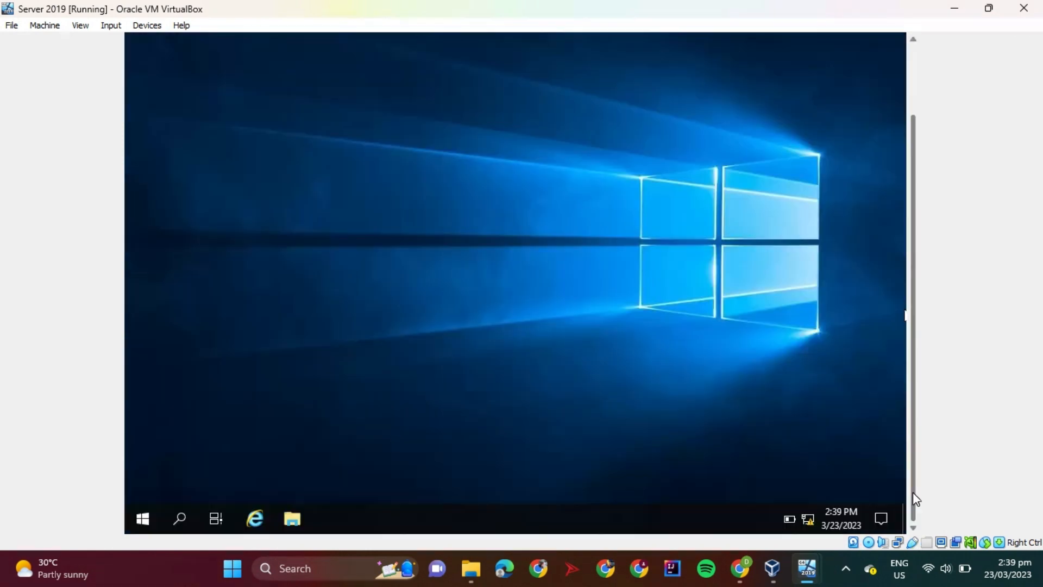